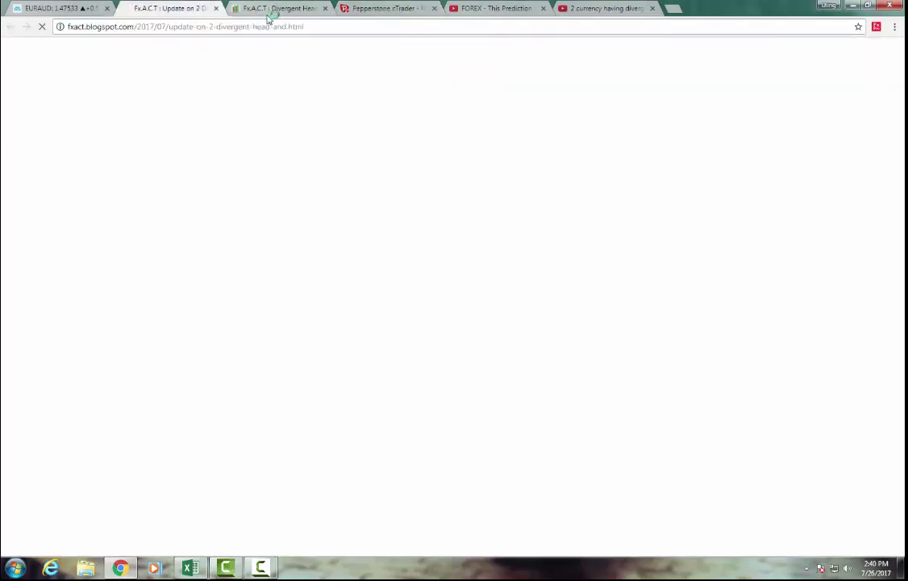
# Step: Read the blog post on Divergent Head and Shoulders for GBPUSD and EURAUD, plus the update post on the two patterns
pyautogui.click(271, 9)
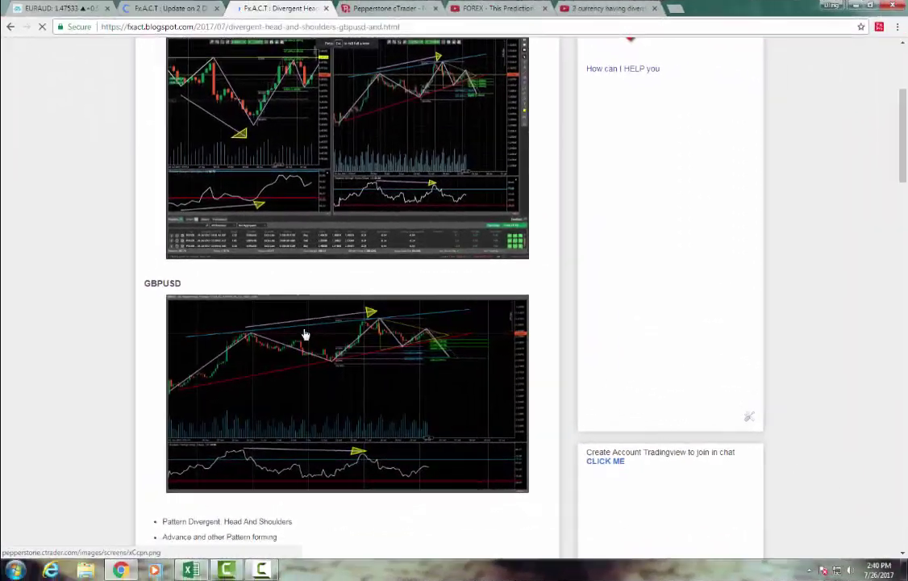
pyautogui.scroll(-10, 304, 331)
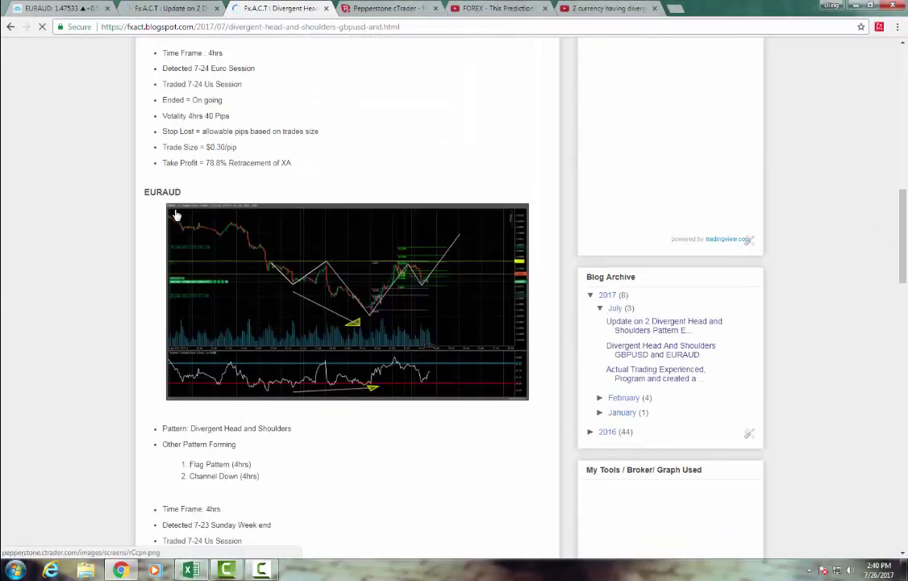
pyautogui.scroll(-3, 437, 52)
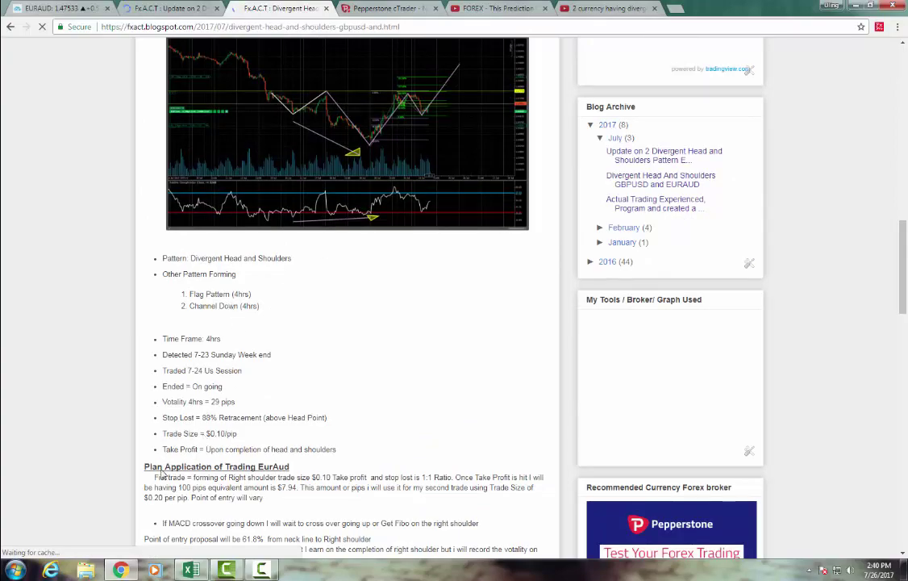
pyautogui.scroll(-6, 160, 474)
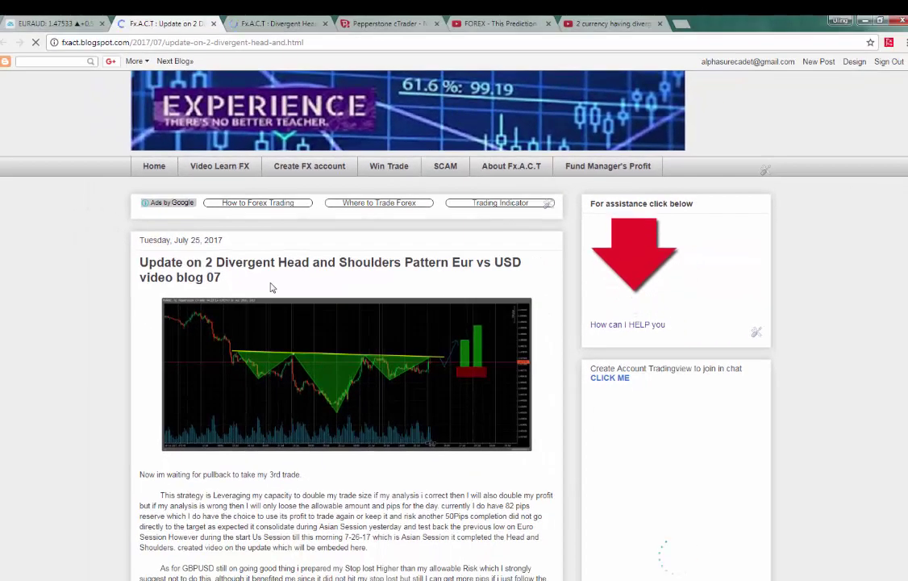
pyautogui.scroll(-3, 321, 371)
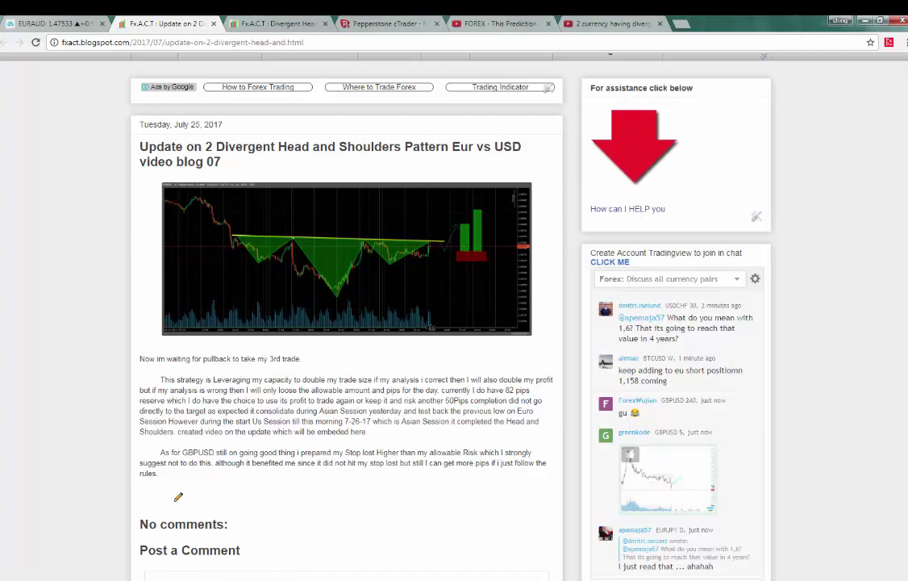
# Step: Switch to the Excel risk table and examine the first row's account capital, goal pips, risk, lot and price per pip
pyautogui.hotkey('alt', 'Tab')
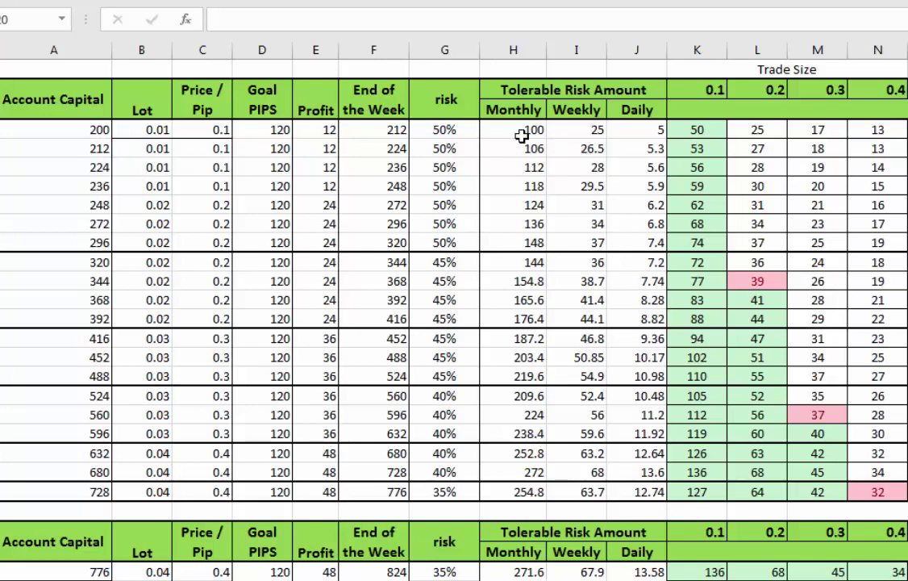
pyautogui.click(95, 129)
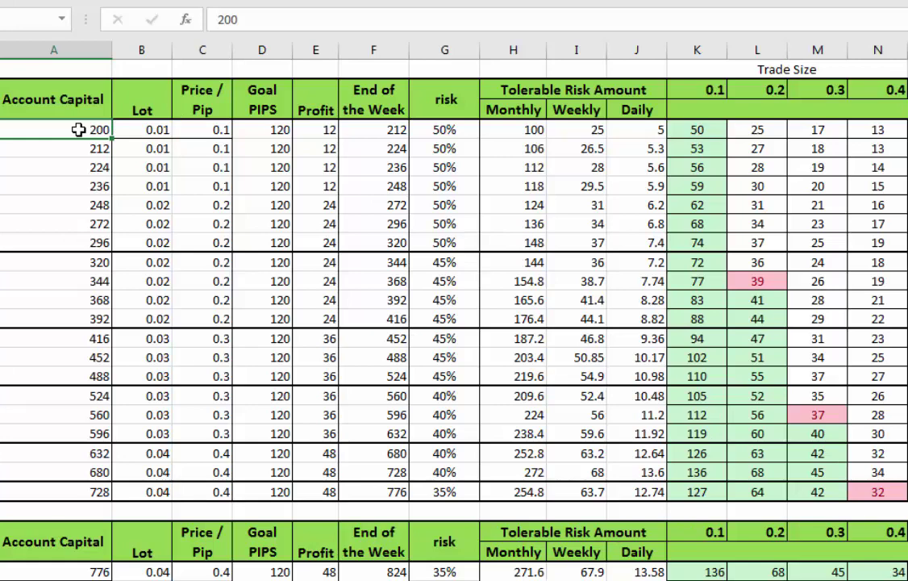
pyautogui.click(272, 125)
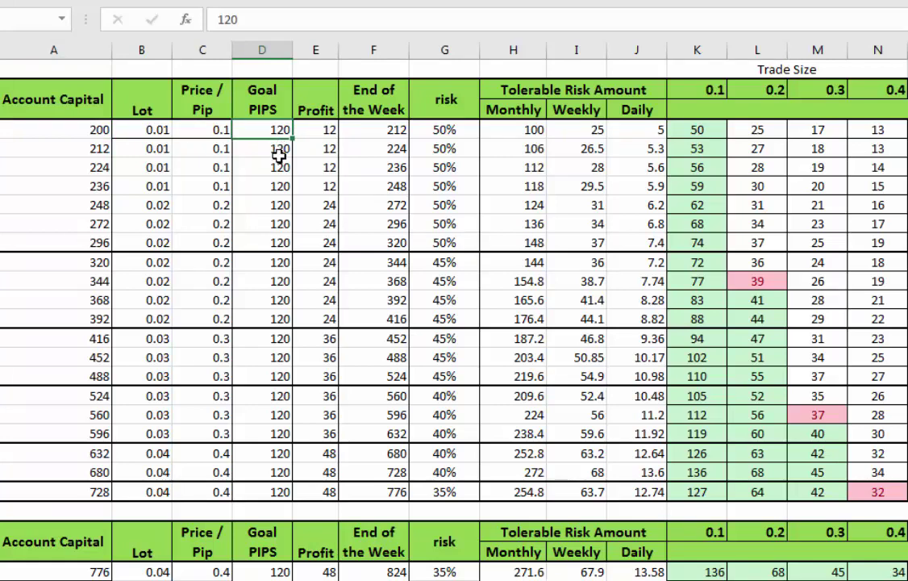
pyautogui.click(448, 127)
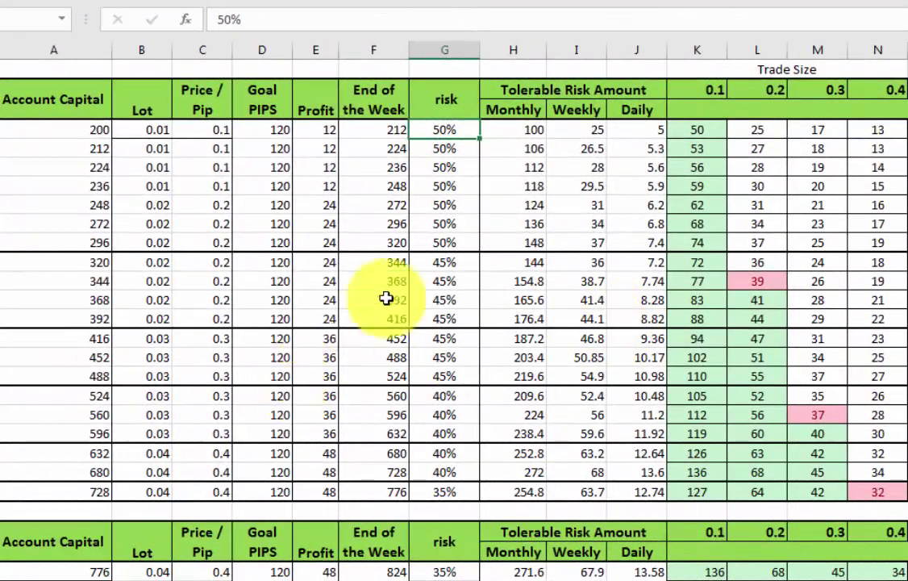
pyautogui.click(149, 128)
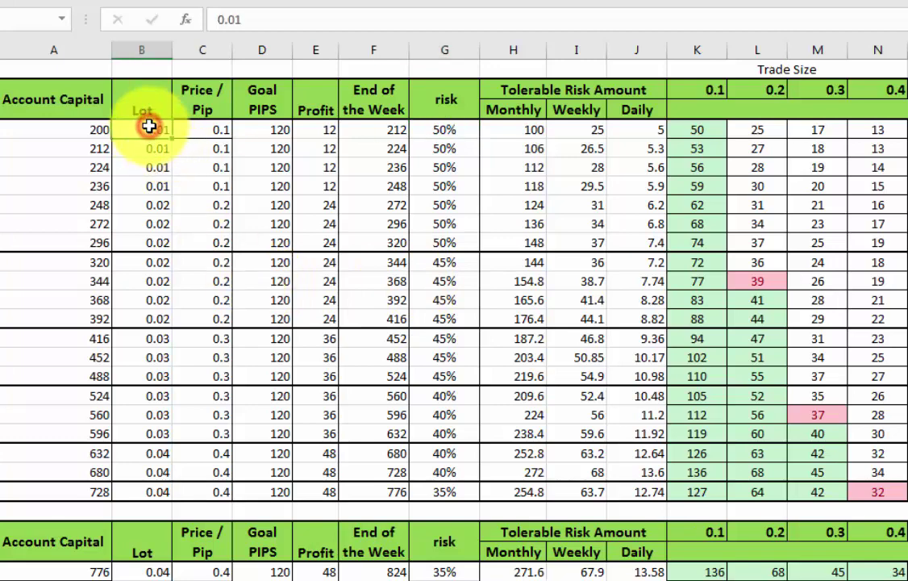
pyautogui.click(215, 135)
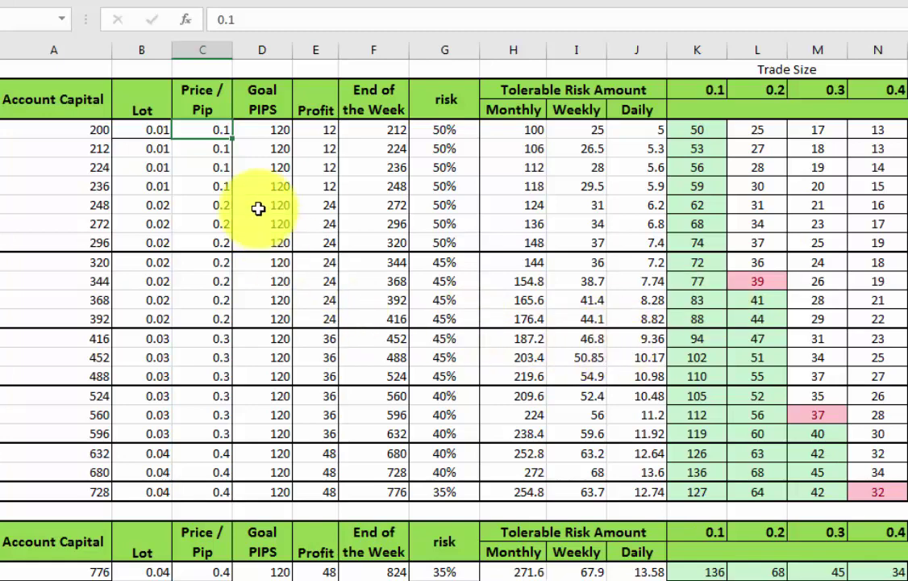
# Step: Examine how the first row's capital and risk percentage feed the monthly, weekly and daily tolerable risk formulas
pyautogui.click(89, 128)
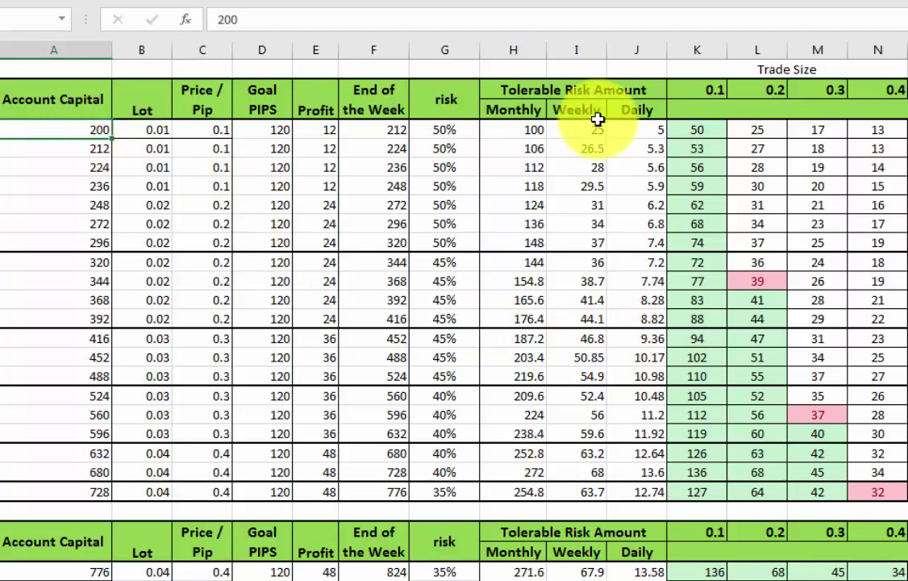
pyautogui.click(443, 129)
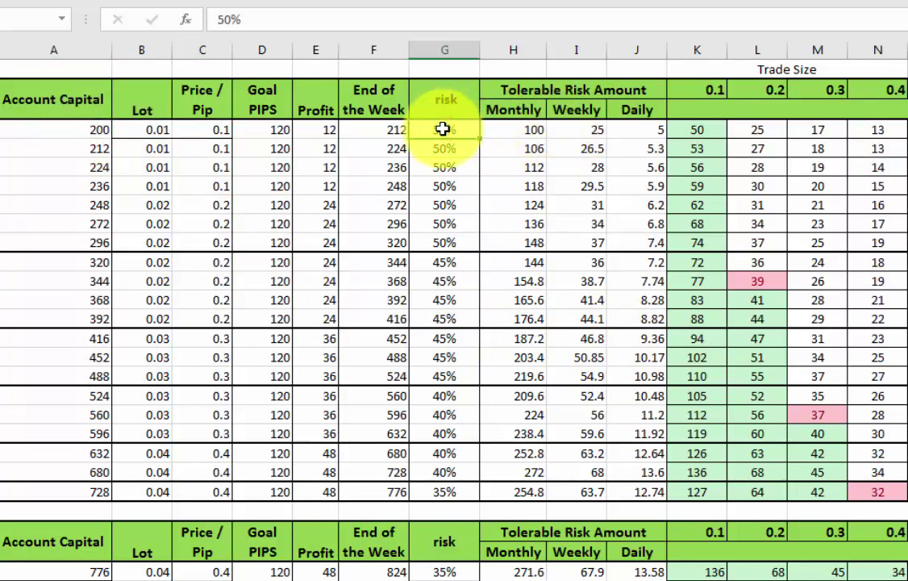
pyautogui.click(514, 126)
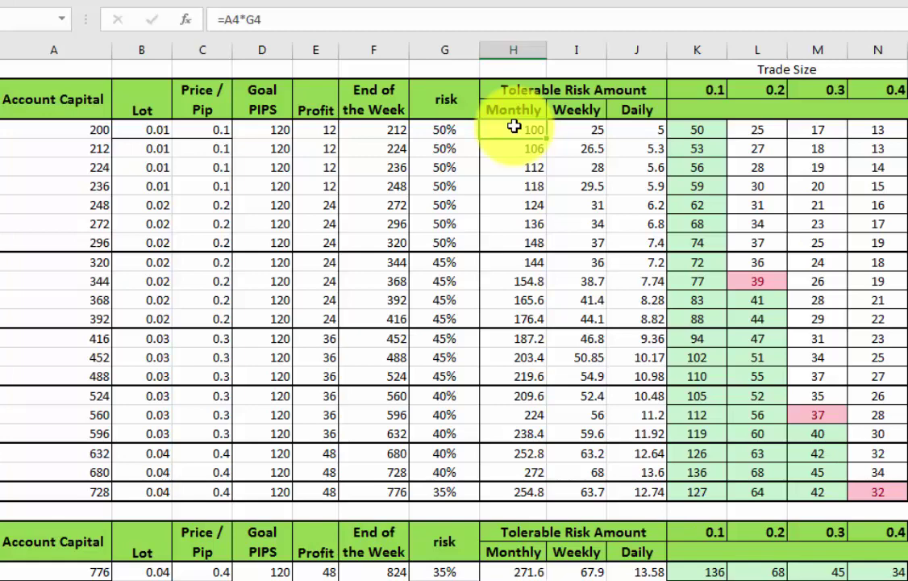
pyautogui.click(582, 132)
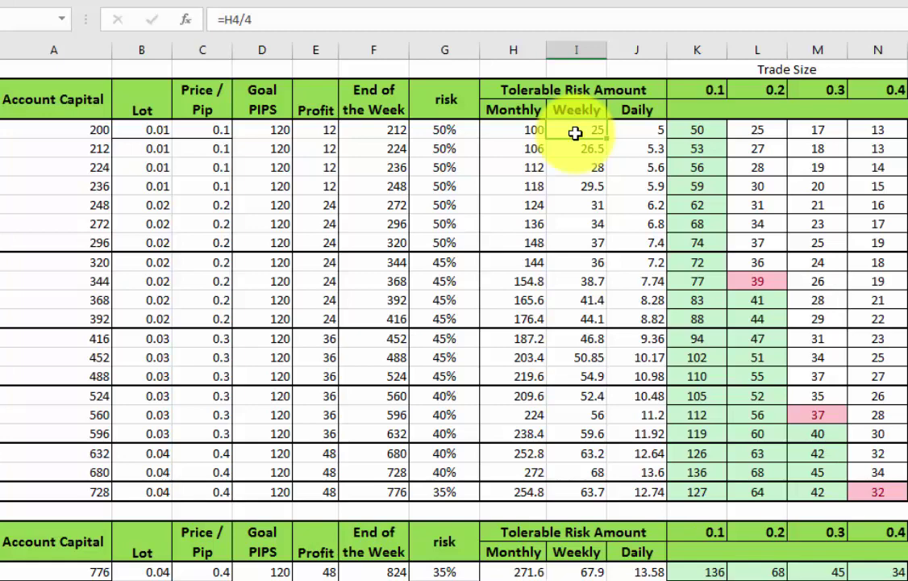
pyautogui.click(650, 131)
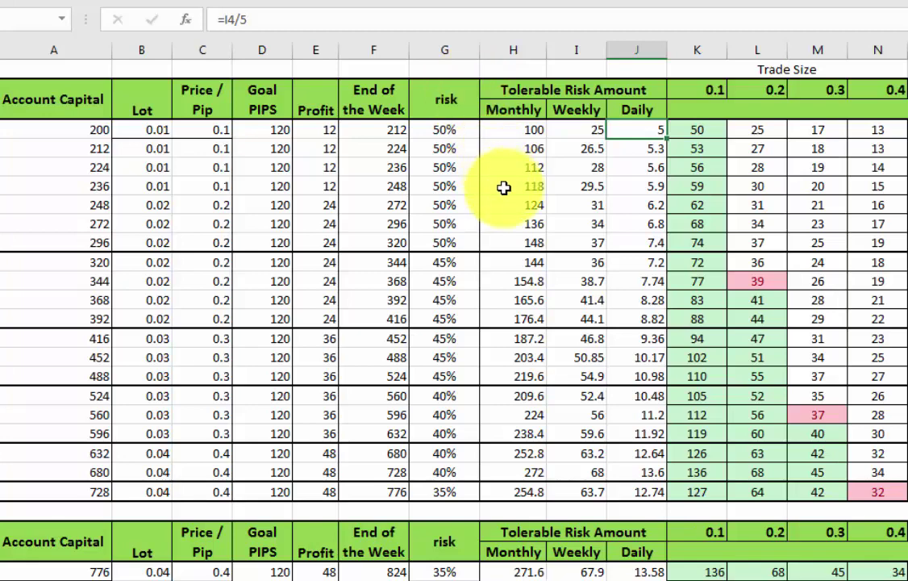
# Step: Examine the trade size headings from 0.1 to 1 and the number-of-pips formulas in the 0.1 column
pyautogui.click(696, 130)
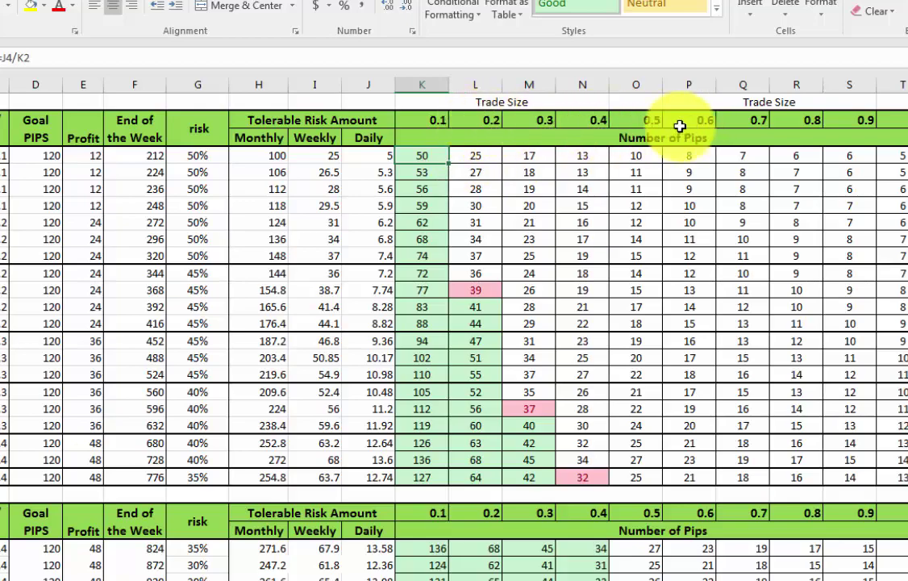
pyautogui.click(899, 115)
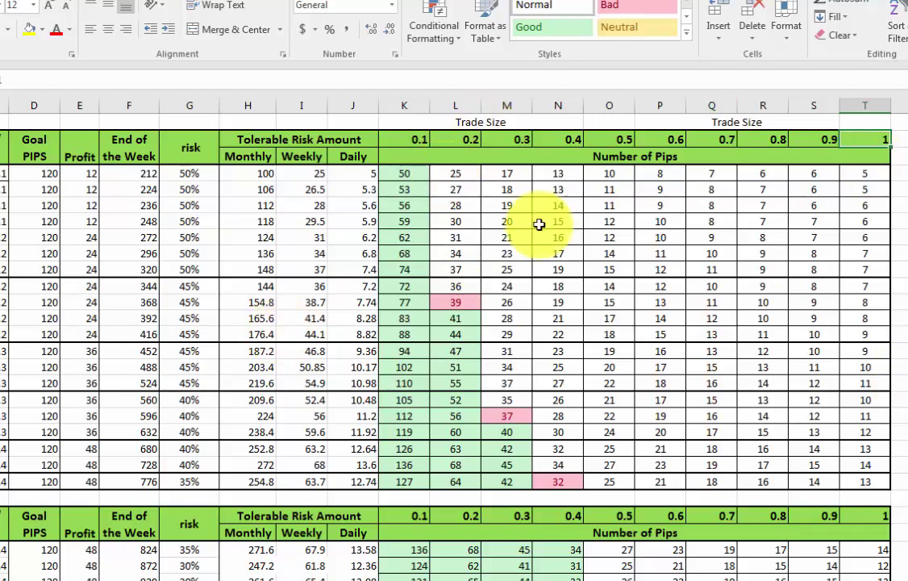
pyautogui.click(408, 189)
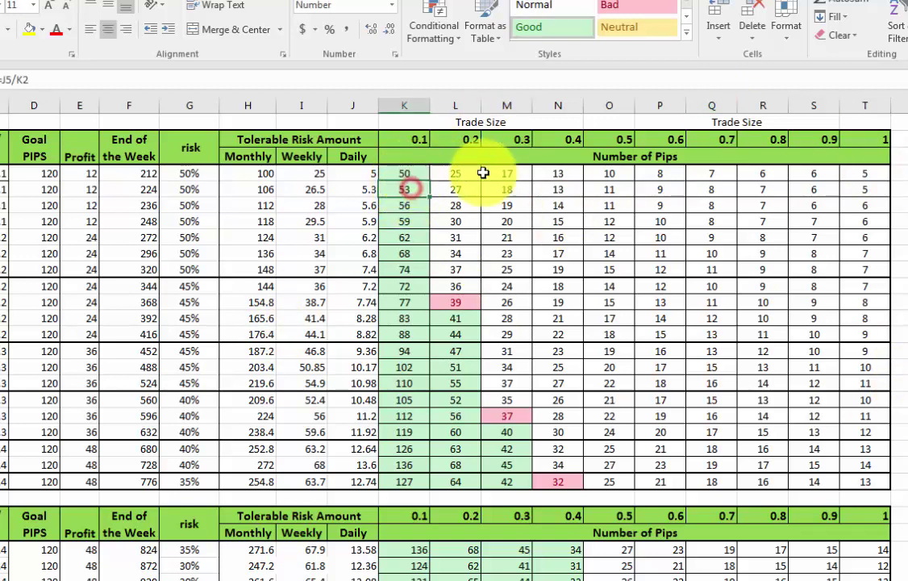
pyautogui.moveTo(411, 138); pyautogui.dragTo(872, 137)
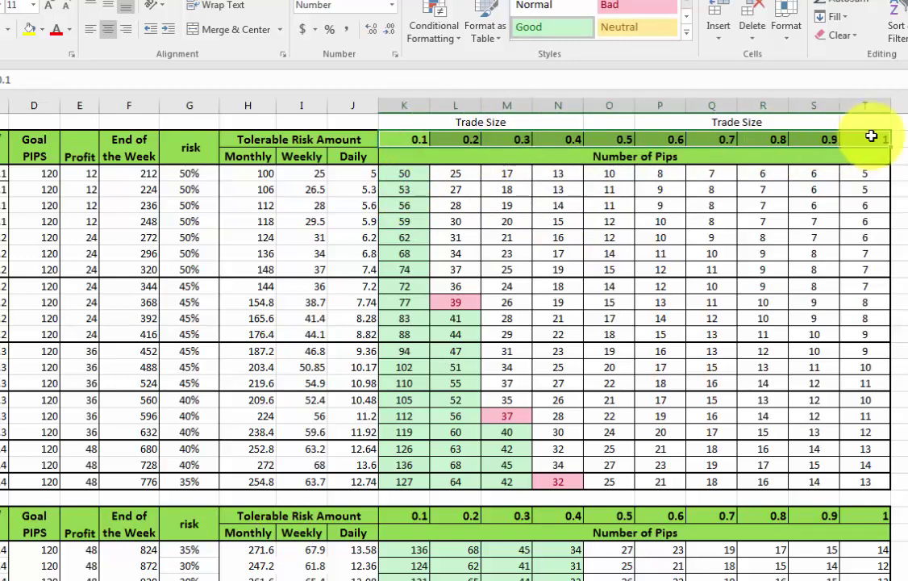
pyautogui.click(412, 172)
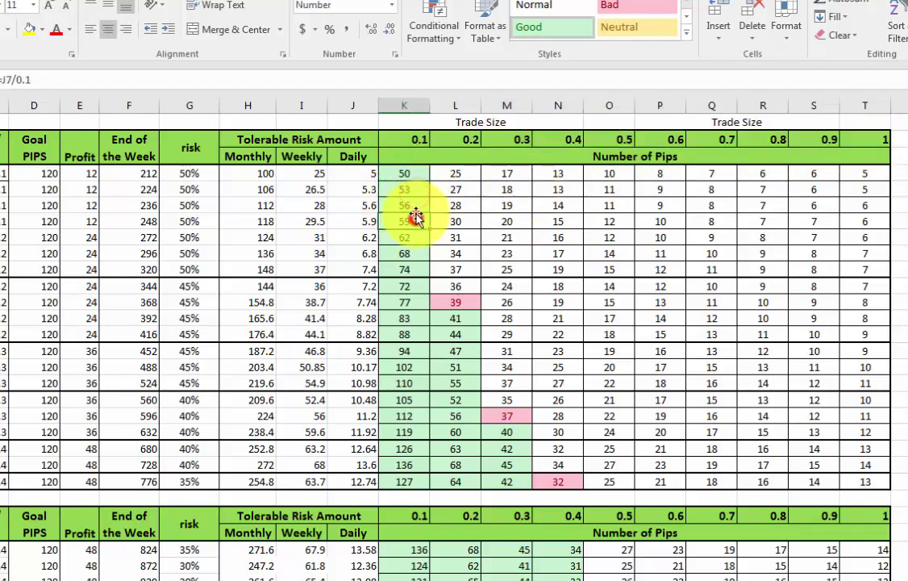
pyautogui.click(411, 176)
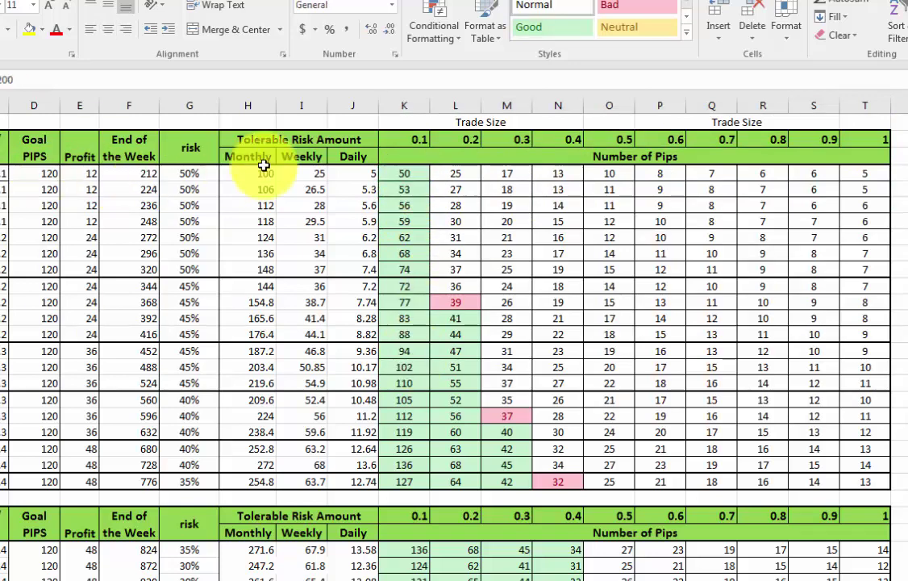
# Step: Compare the allowed number of pips under trade sizes 0.1 and 0.2, and check the trade size 1 heading
pyautogui.click(410, 140)
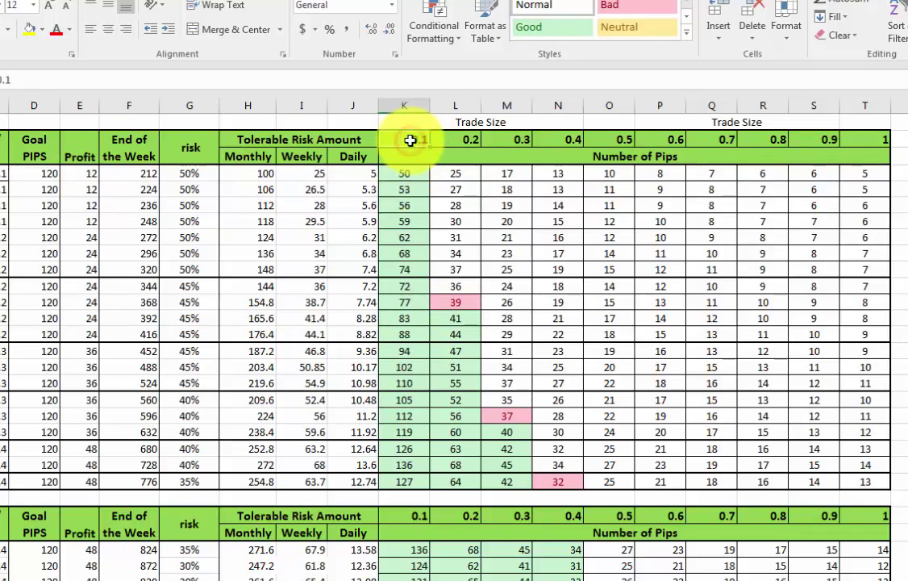
pyautogui.click(405, 174)
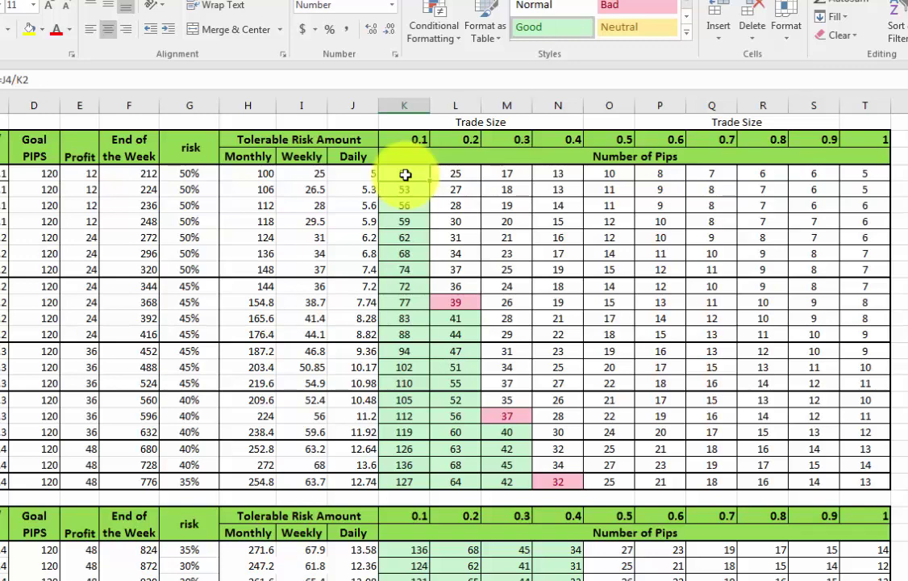
pyautogui.click(466, 139)
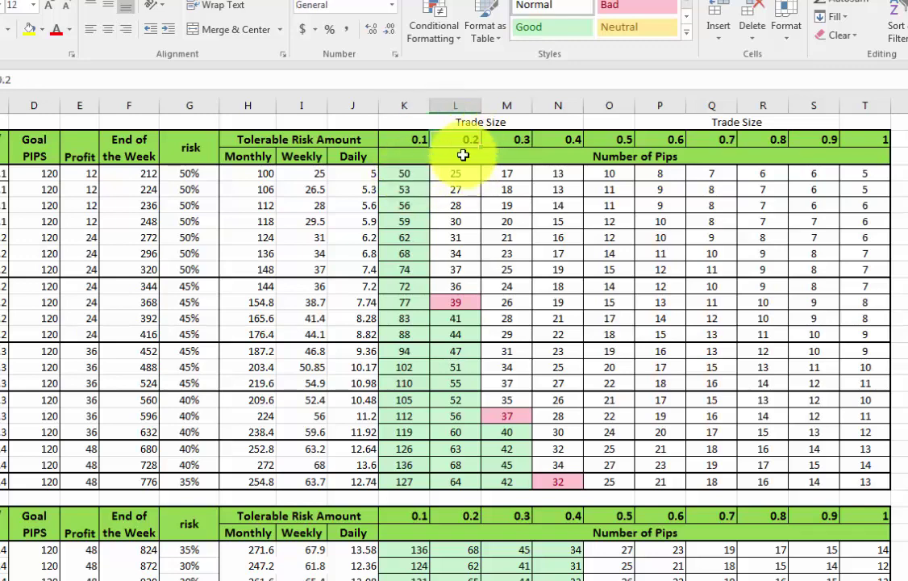
pyautogui.click(457, 174)
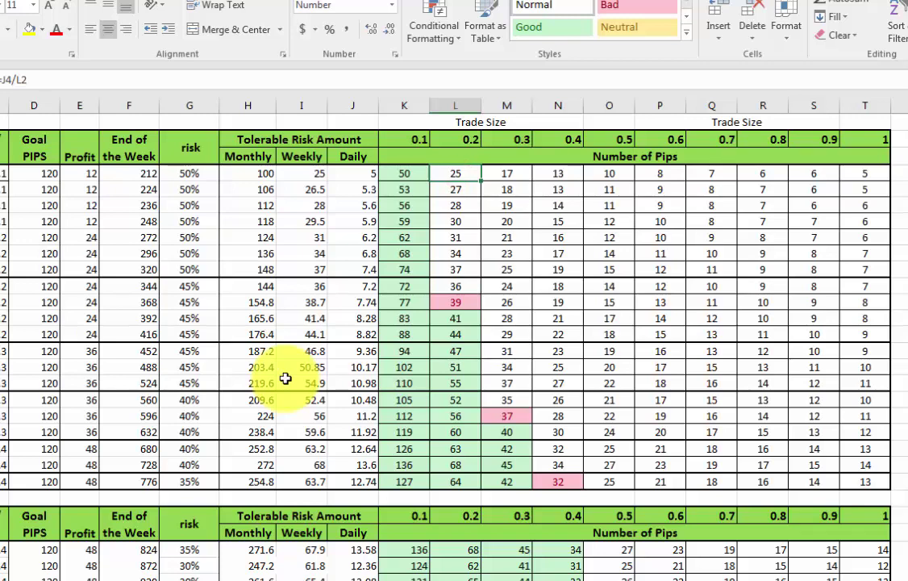
pyautogui.click(454, 268)
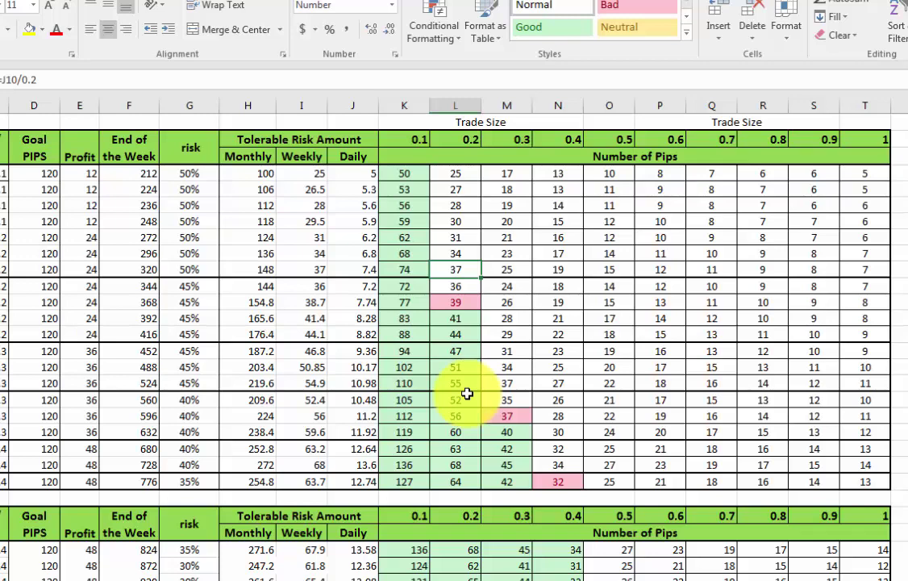
pyautogui.click(875, 140)
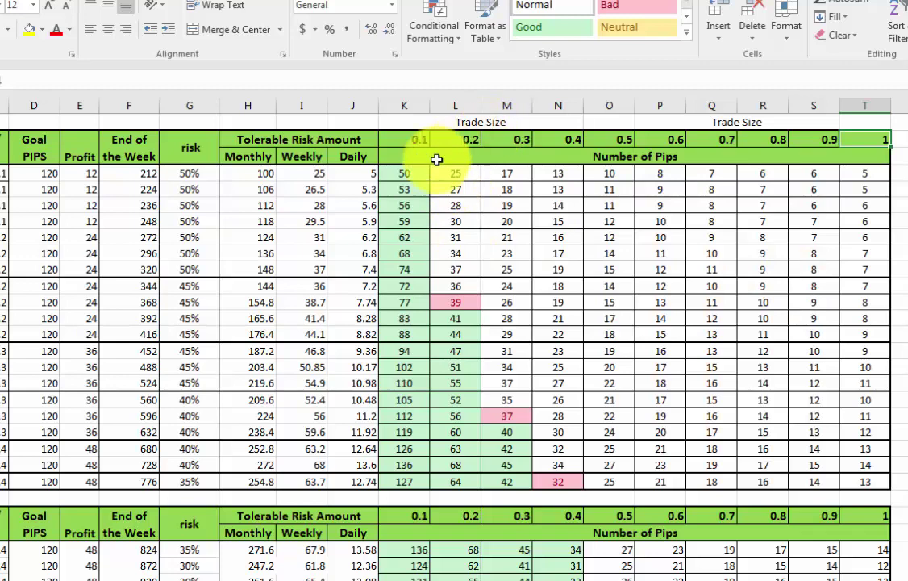
pyautogui.click(401, 176)
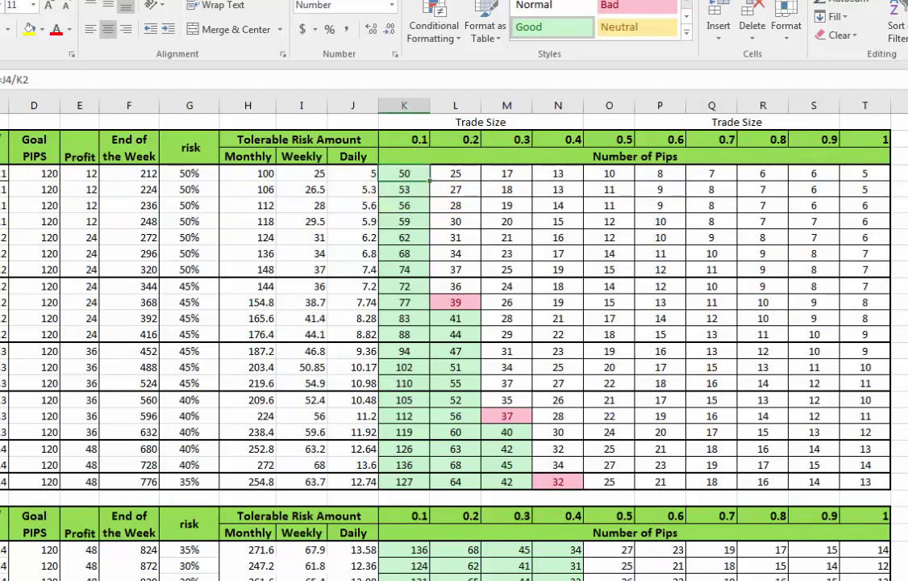
# Step: Return to the start of the table and trace the account capital formulas from row 5 through row 8
pyautogui.hotkey('ctrl', 'Left')
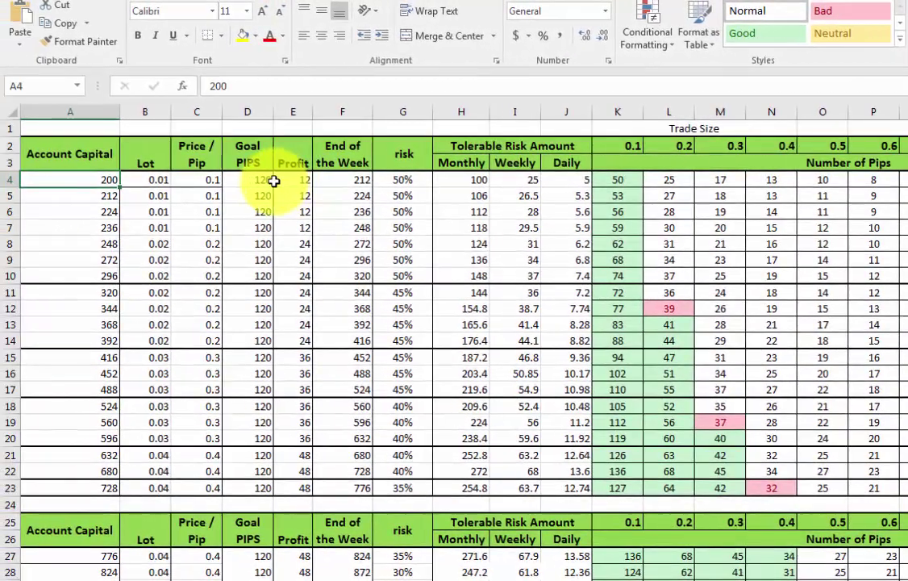
pyautogui.click(267, 180)
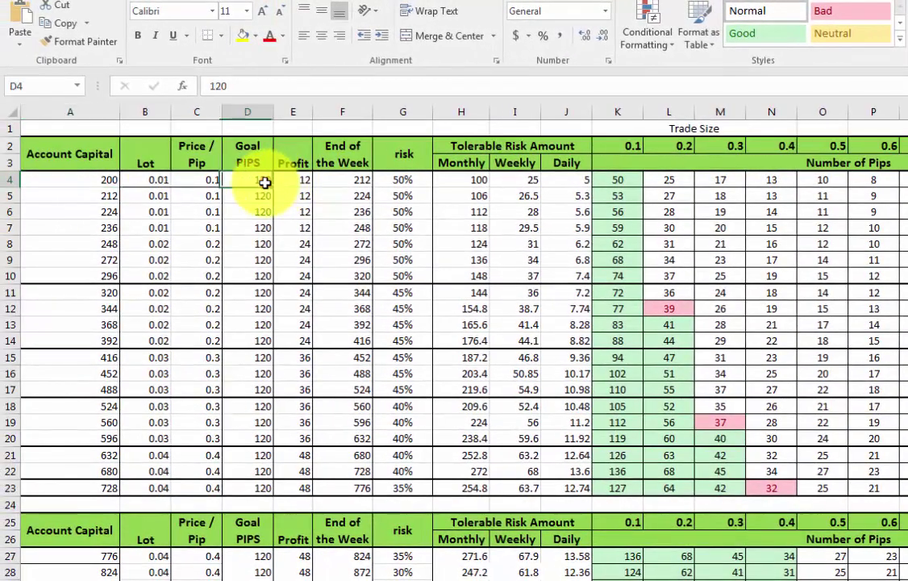
pyautogui.click(97, 198)
pyautogui.click(76, 212)
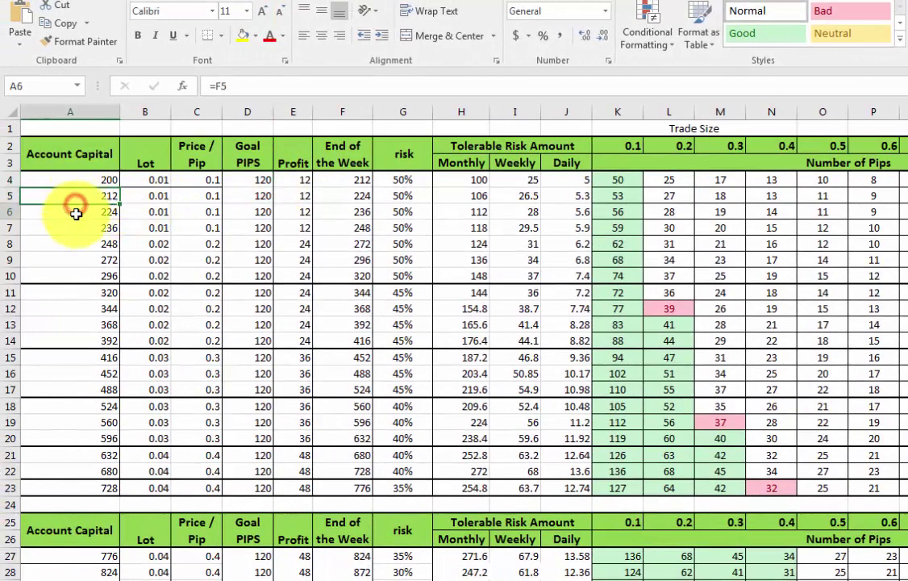
pyautogui.click(77, 228)
pyautogui.click(73, 242)
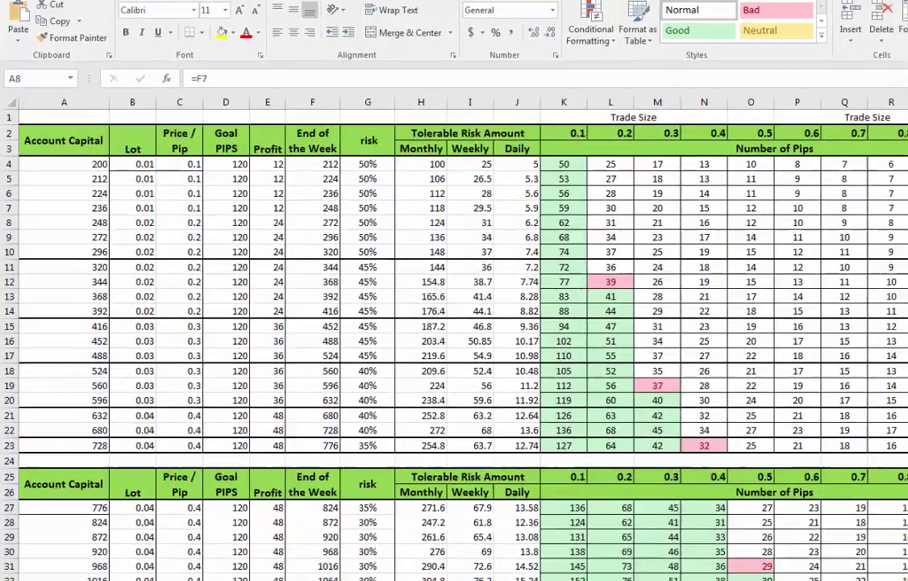
# Step: Switch to the TradingView charts in Chrome and maximize the 4-hour EURAUD chart
pyautogui.click(127, 573)
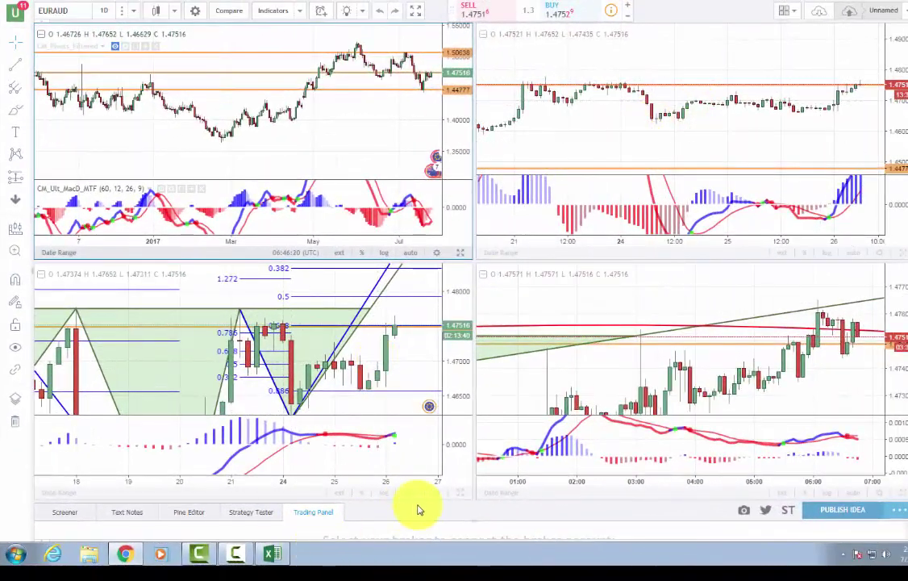
pyautogui.click(462, 494)
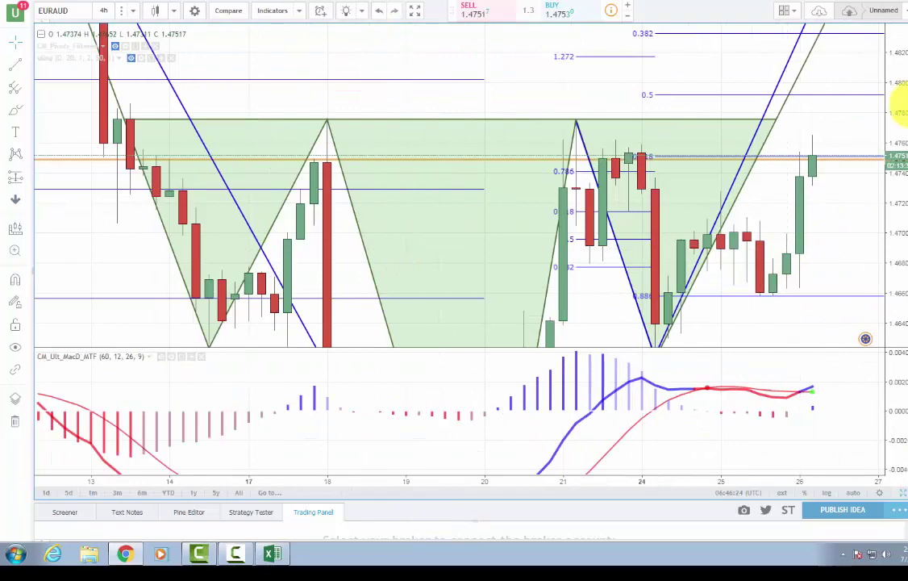
# Step: Lower the head-and-shoulders pattern's second neckline point to the 21 July candles near 1.4758, and review the whole pattern down to the head
pyautogui.moveTo(902, 123); pyautogui.dragTo(901, 210)
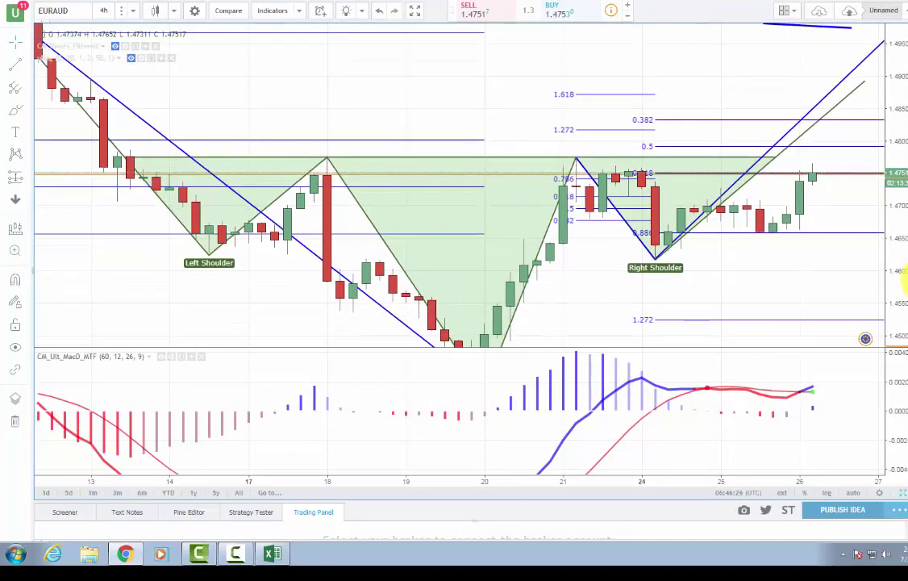
pyautogui.click(576, 155)
pyautogui.moveTo(578, 162); pyautogui.dragTo(577, 167)
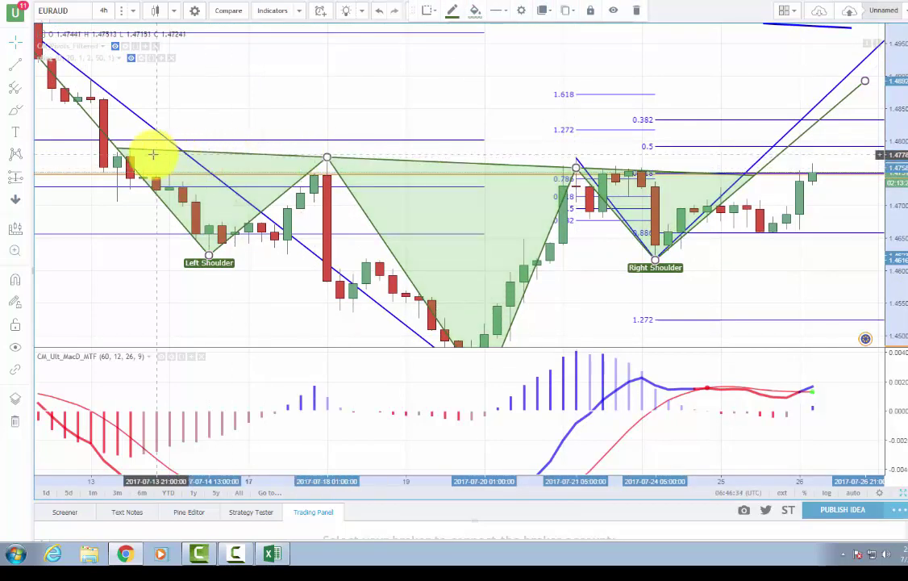
pyautogui.scroll(-5, 682, 274)
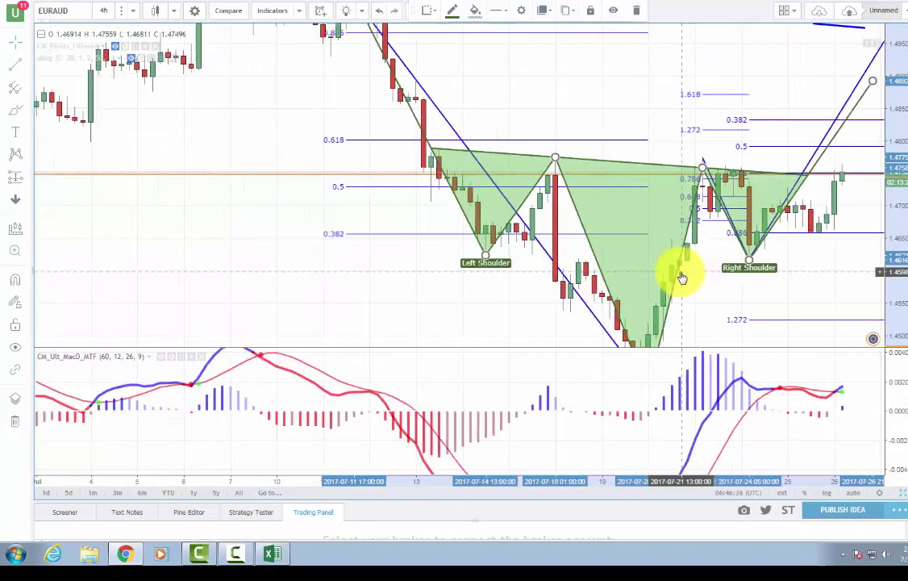
pyautogui.moveTo(804, 267)
pyautogui.mouseDown()
pyautogui.moveTo(776, 294)
pyautogui.moveTo(600, 298)
pyautogui.mouseUp()
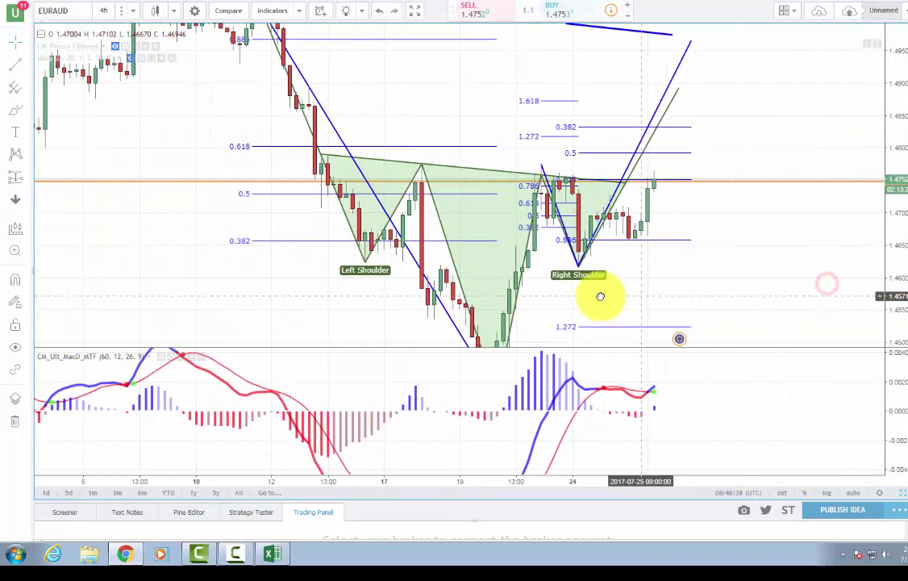
pyautogui.moveTo(895, 137); pyautogui.dragTo(892, 264)
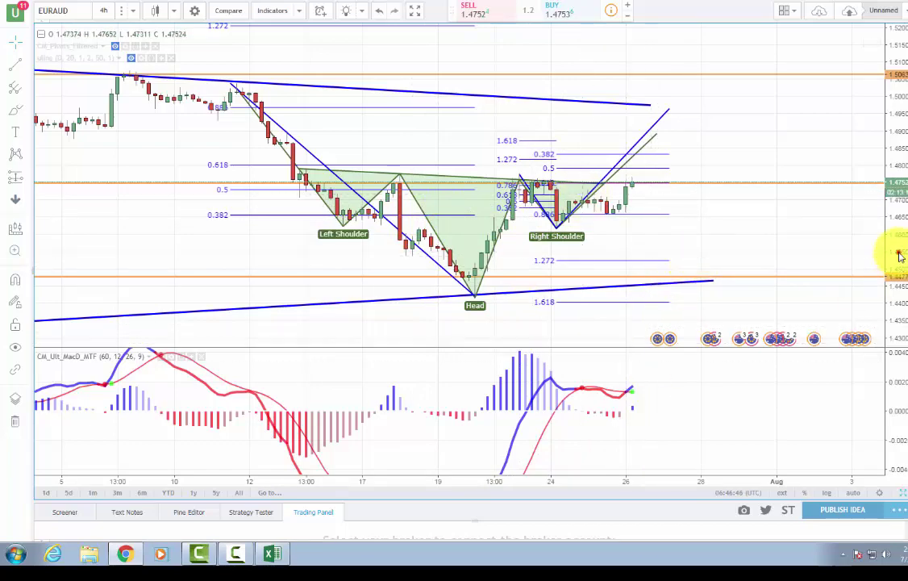
pyautogui.moveTo(892, 253); pyautogui.dragTo(893, 149)
pyautogui.scroll(2, 736, 239)
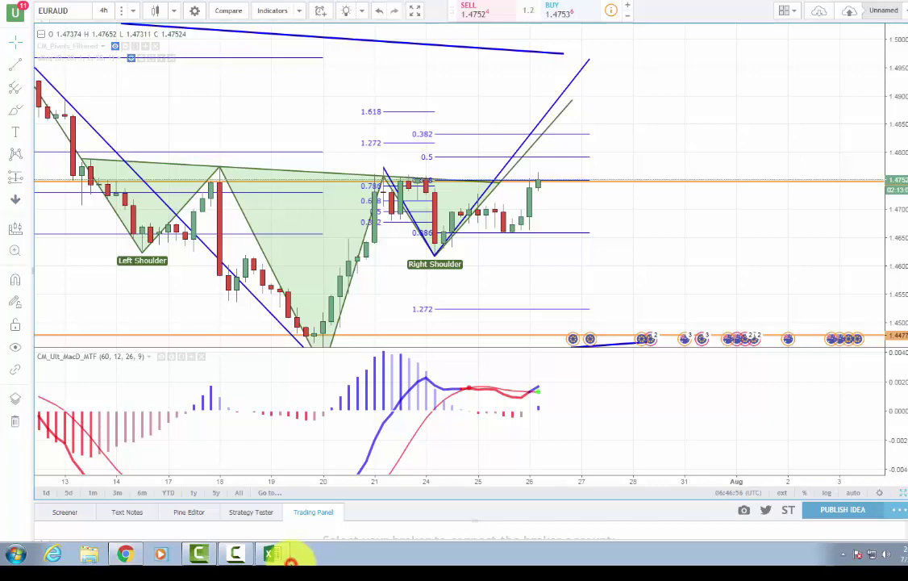
# Step: Check the first row's 0.1 number-of-pips and daily tolerable risk formulas in the Excel trade size workbook, and return to the EURAUD chart
pyautogui.click(272, 553)
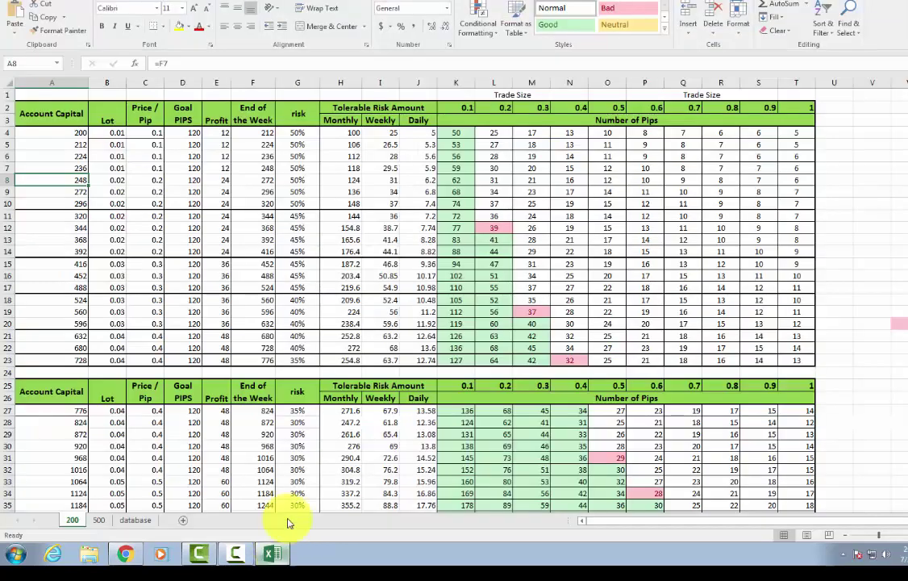
pyautogui.click(453, 133)
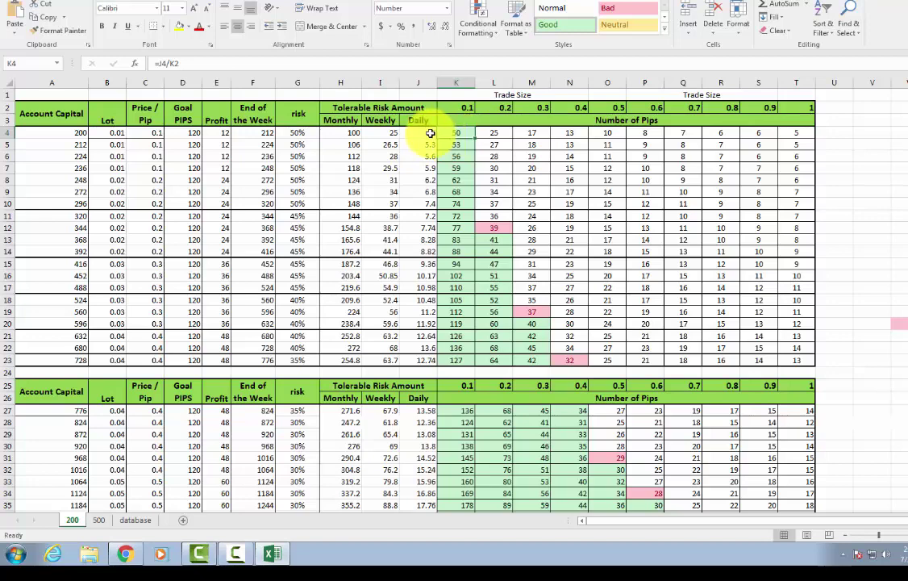
pyautogui.click(430, 133)
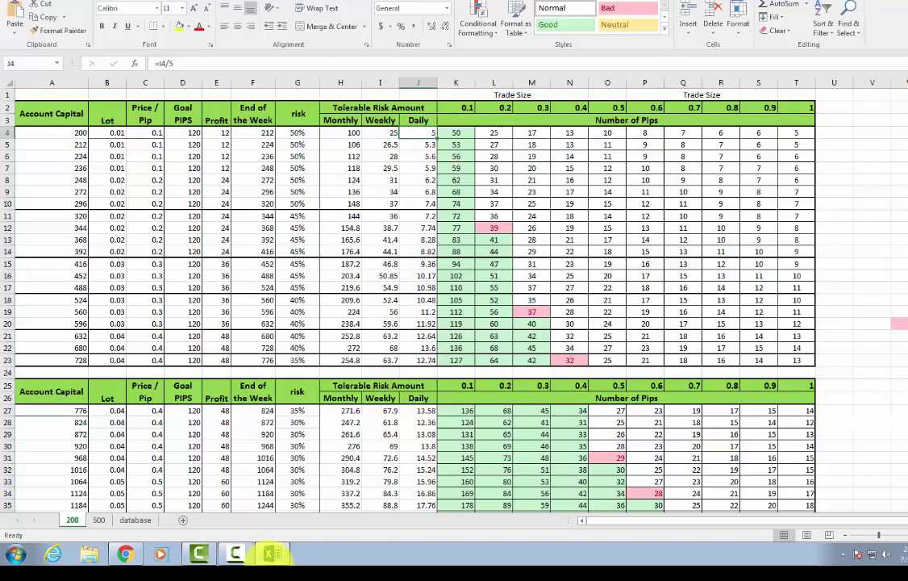
pyautogui.moveTo(283, 553)
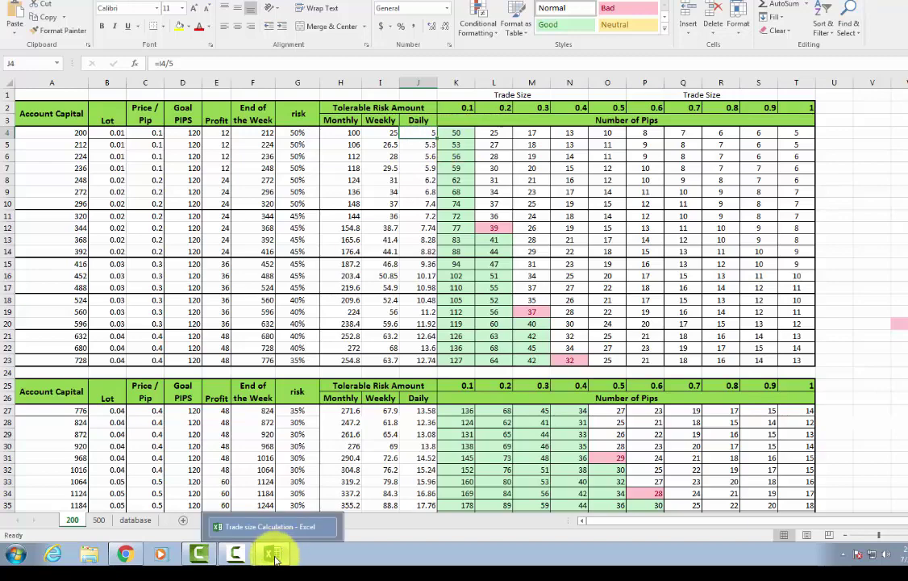
pyautogui.click(274, 553)
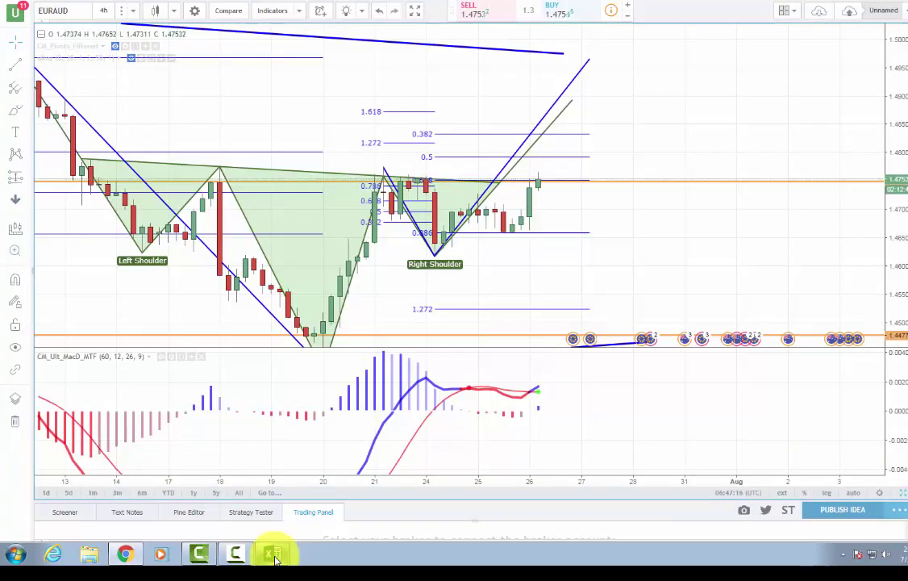
pyautogui.scroll(-2, 559, 339)
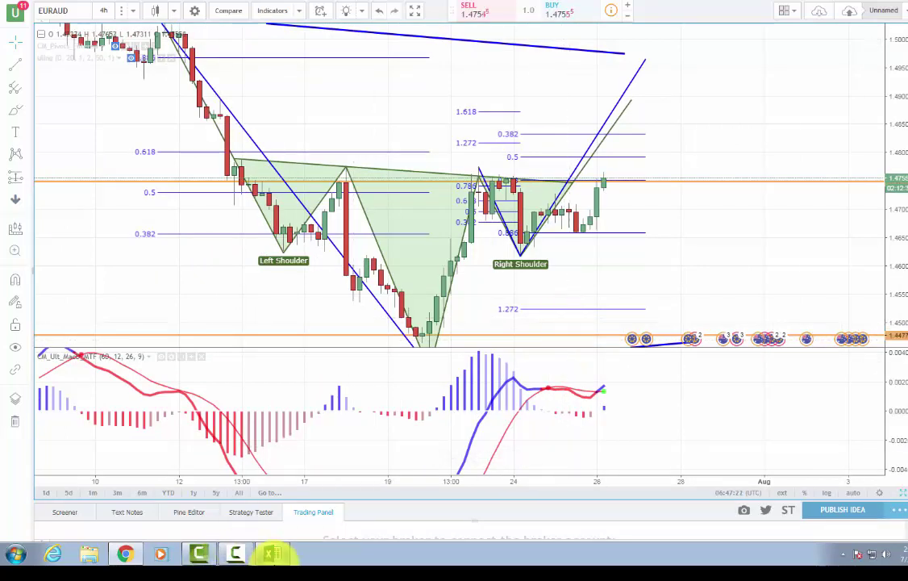
# Step: Recheck the first row's pips for trade size 0.1 in Excel, and compare them with the right shoulder on the EURAUD chart
pyautogui.click(274, 552)
pyautogui.click(451, 133)
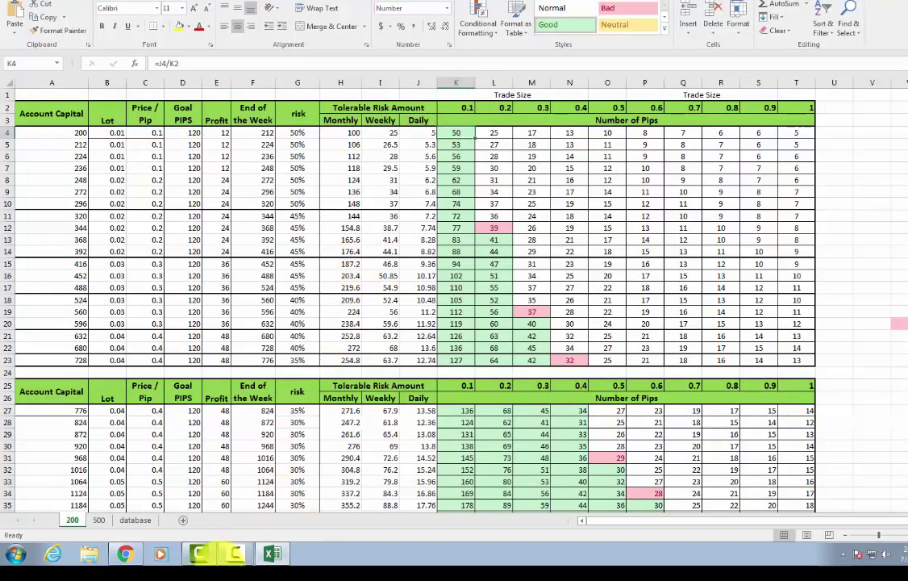
pyautogui.click(235, 552)
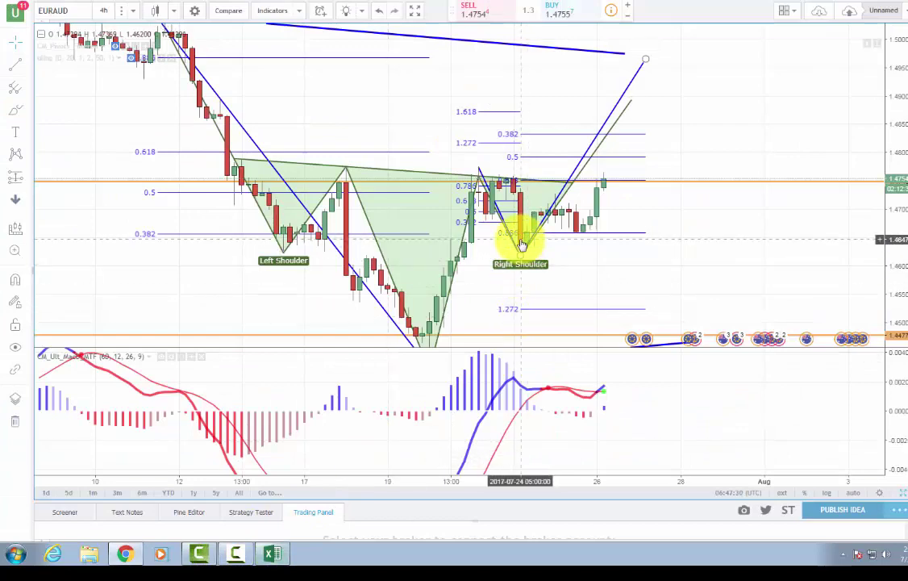
pyautogui.moveTo(521, 244); pyautogui.dragTo(523, 254)
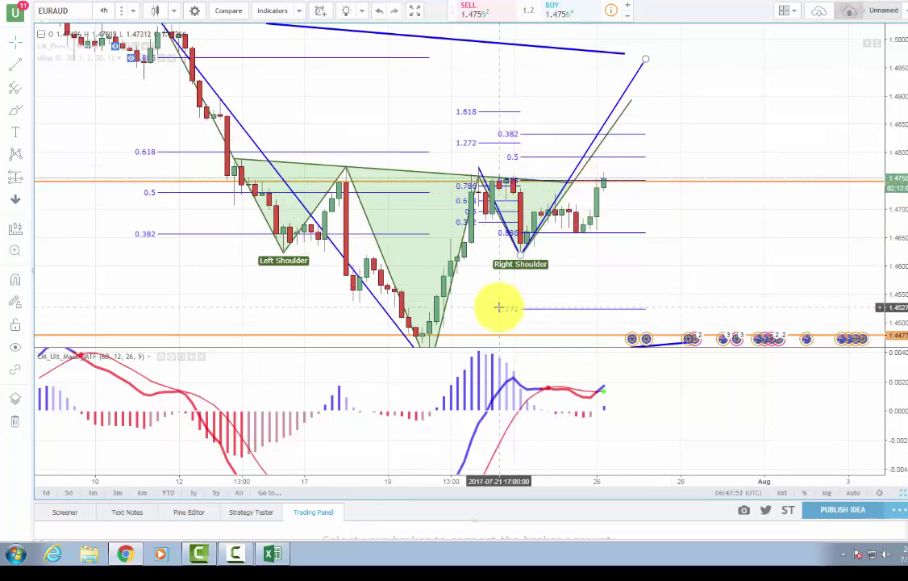
pyautogui.scroll(-2, 587, 264)
pyautogui.scroll(4, 598, 268)
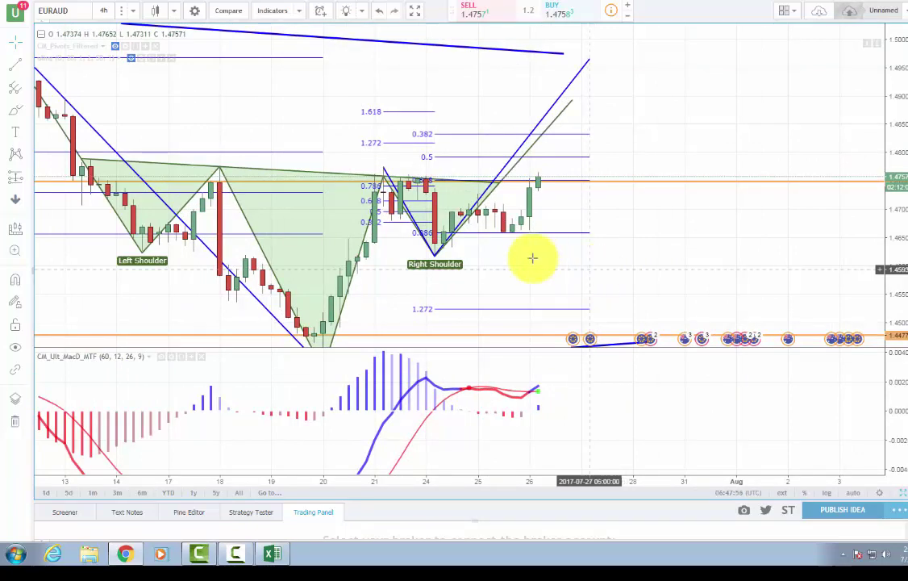
pyautogui.scroll(-1, 487, 259)
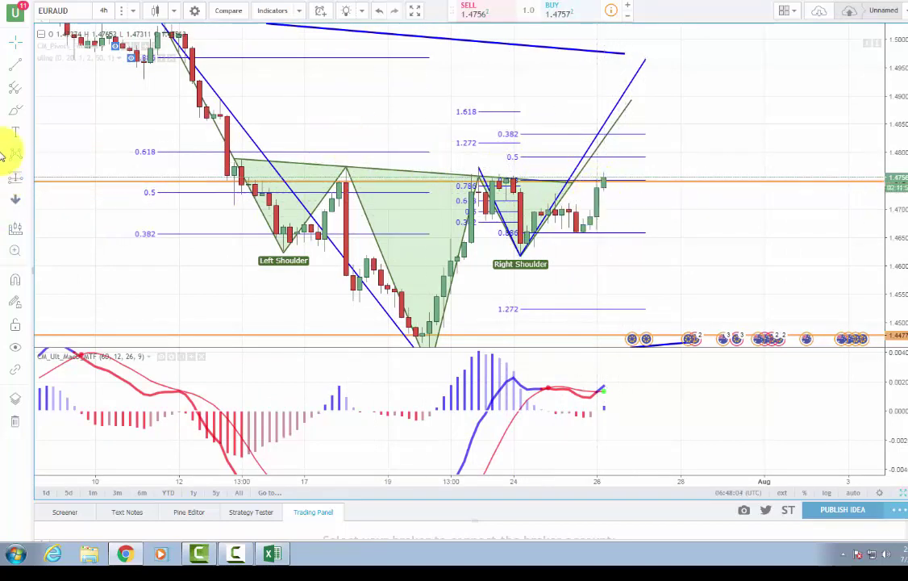
# Step: Draw a red arrow-tipped curve from the right shoulder's low to about 1.4754 on 27 July
pyautogui.click(25, 93)
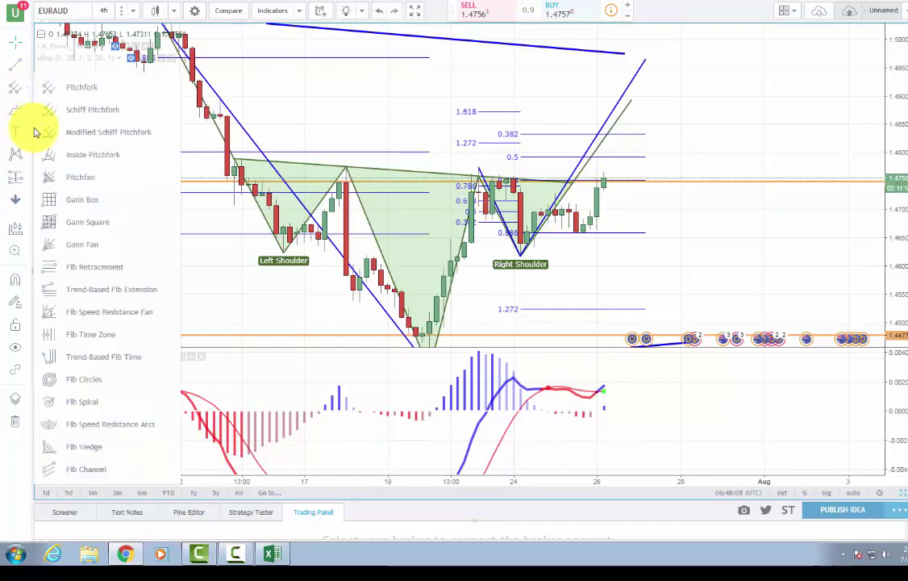
pyautogui.click(15, 58)
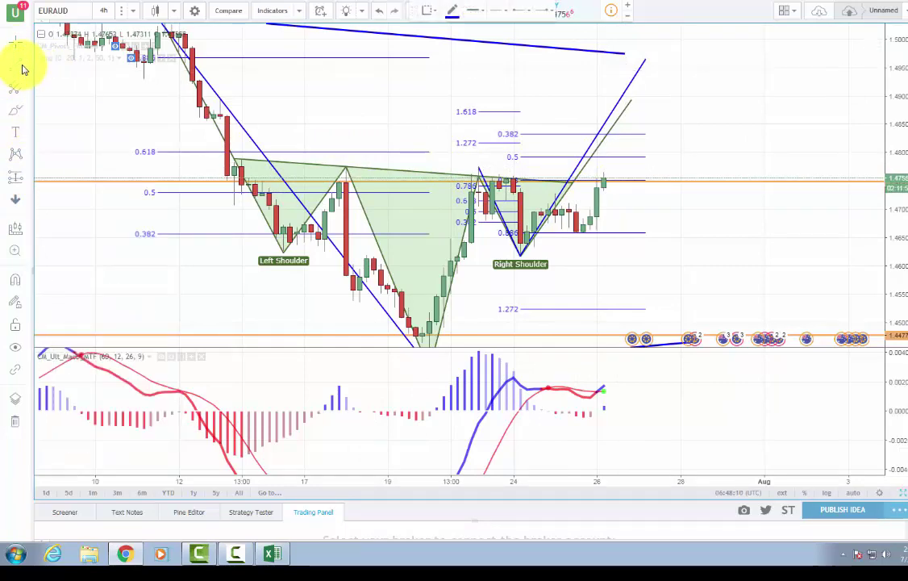
pyautogui.click(22, 66)
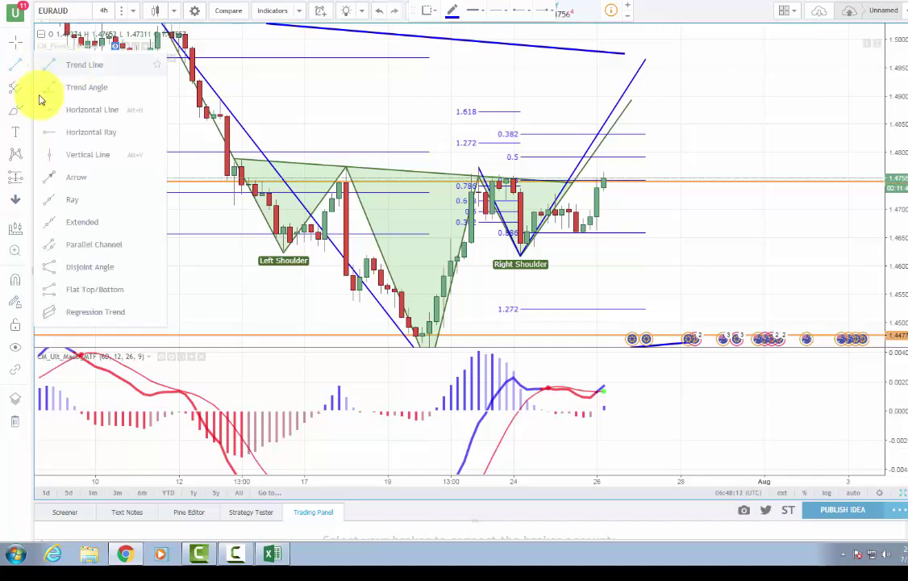
pyautogui.click(27, 117)
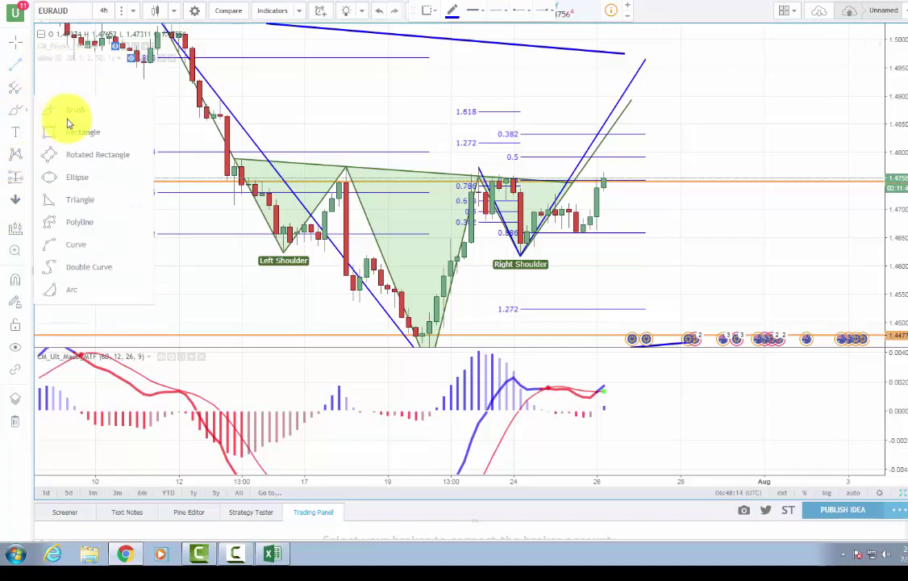
pyautogui.click(66, 243)
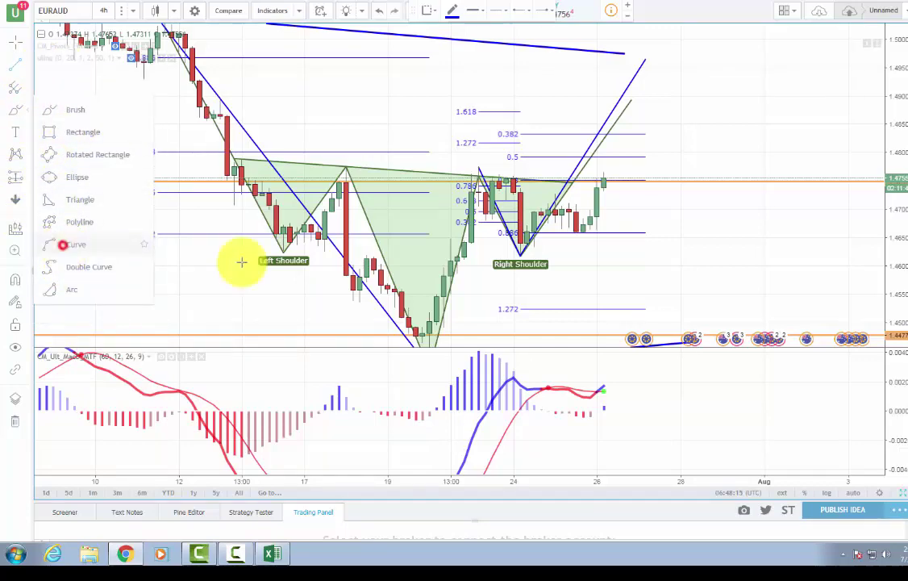
pyautogui.click(520, 257)
pyautogui.click(632, 194)
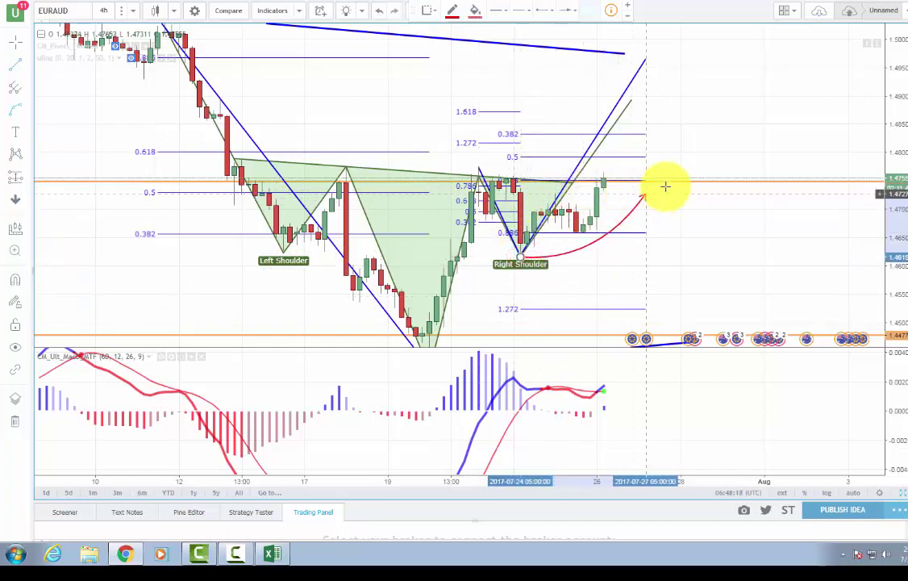
pyautogui.moveTo(632, 194); pyautogui.dragTo(660, 183)
pyautogui.click(658, 178)
# Step: Bend the red curve upward into an arc above the neckline, and set its arrow tip on the orange level at 27 July 05:00
pyautogui.moveTo(602, 244); pyautogui.dragTo(577, 155)
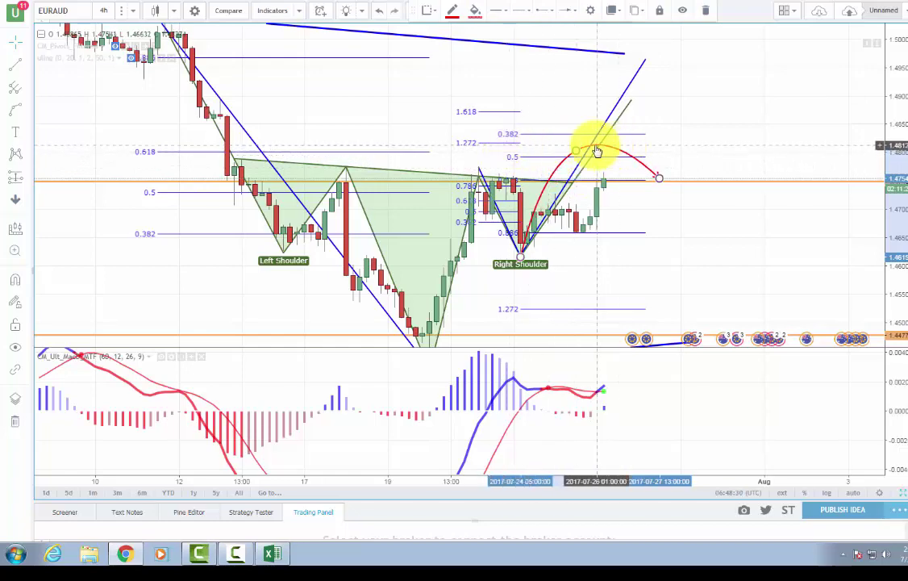
pyautogui.moveTo(658, 179); pyautogui.dragTo(645, 174)
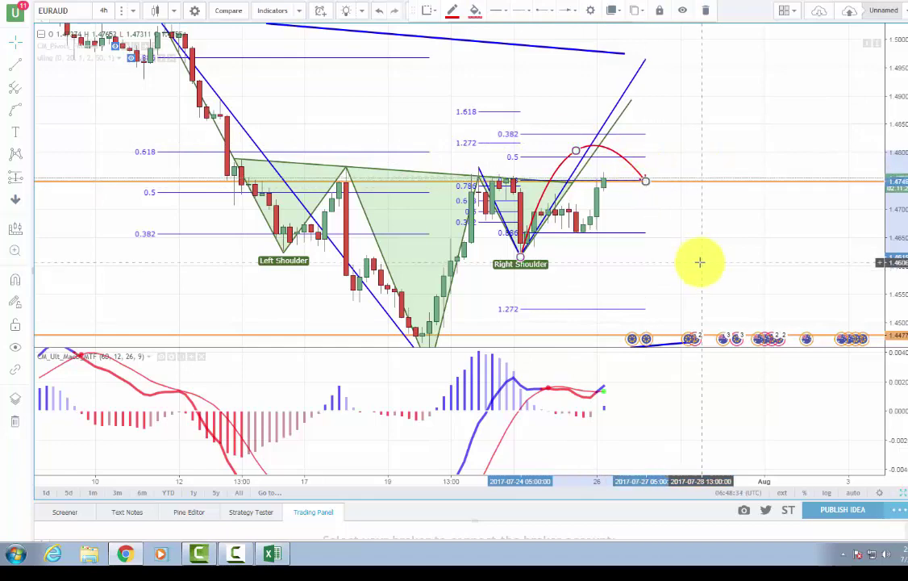
pyautogui.click(676, 209)
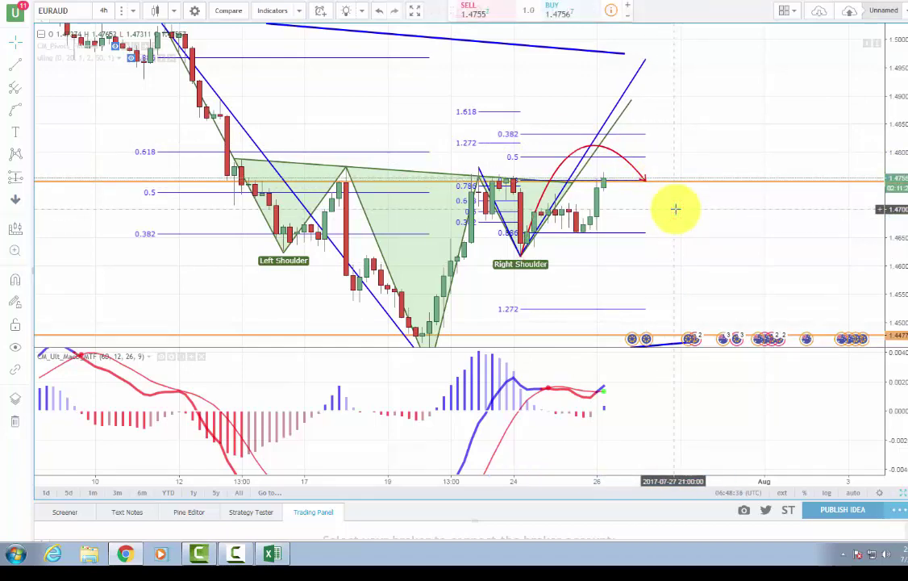
# Step: Place a long position after the arrow tip with entry at 1.47472, stop at 1.46689 and target at 1.49287
pyautogui.click(16, 179)
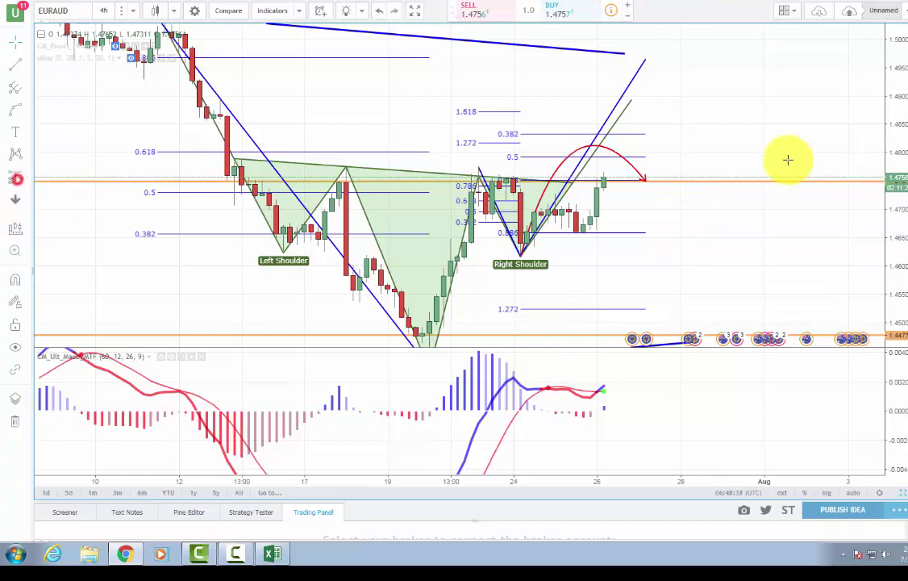
pyautogui.click(667, 182)
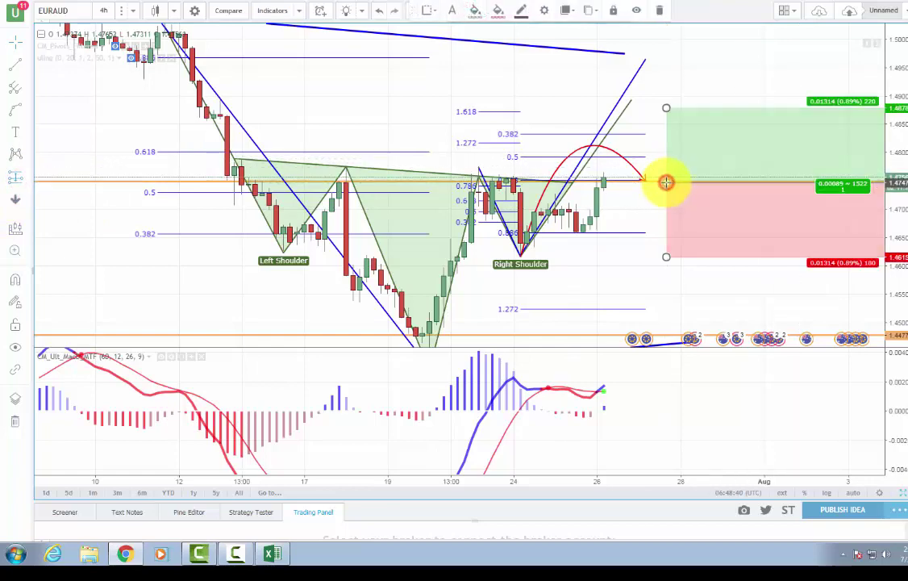
pyautogui.moveTo(666, 257); pyautogui.dragTo(663, 228)
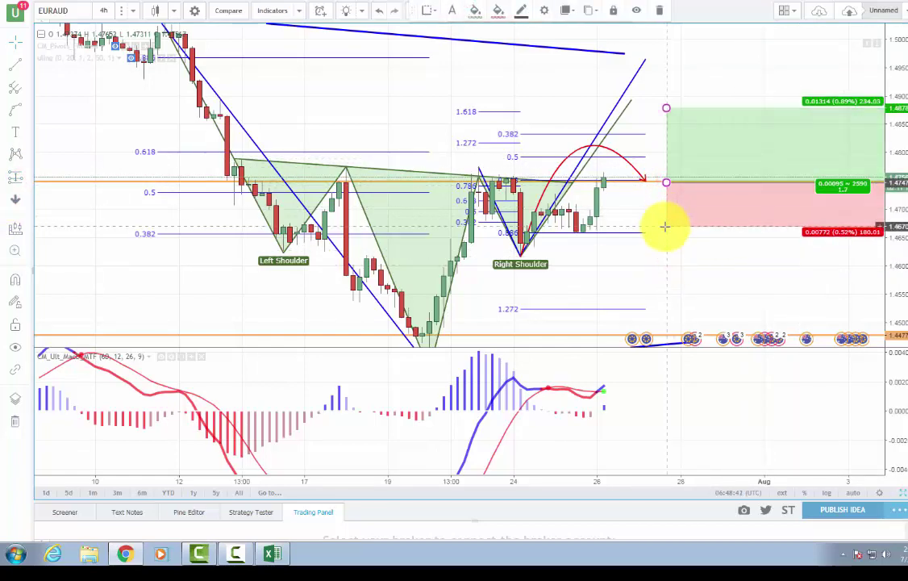
pyautogui.moveTo(666, 105); pyautogui.dragTo(667, 79)
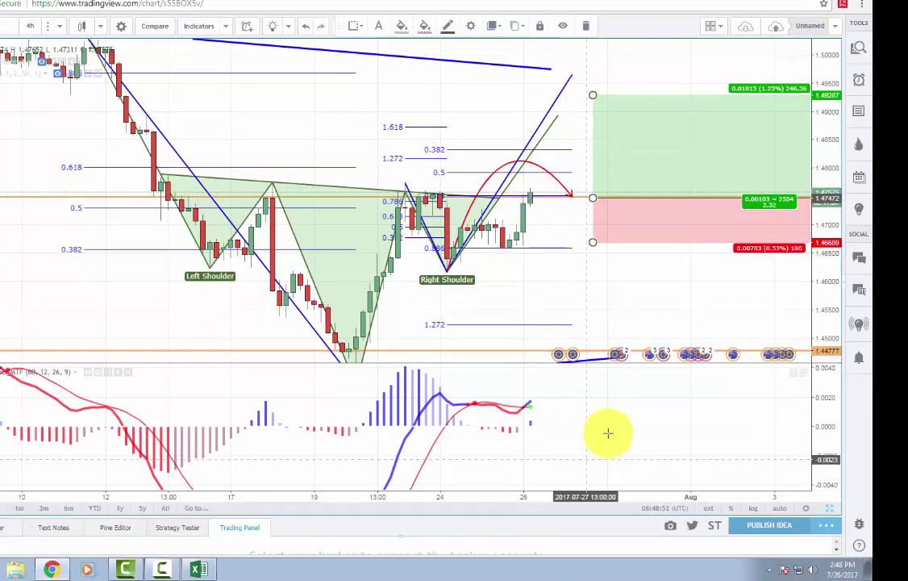
# Step: Switch the EURAUD chart to the 1-hour timeframe and examine the latest candles with the MACD crossover
pyautogui.click(26, 26)
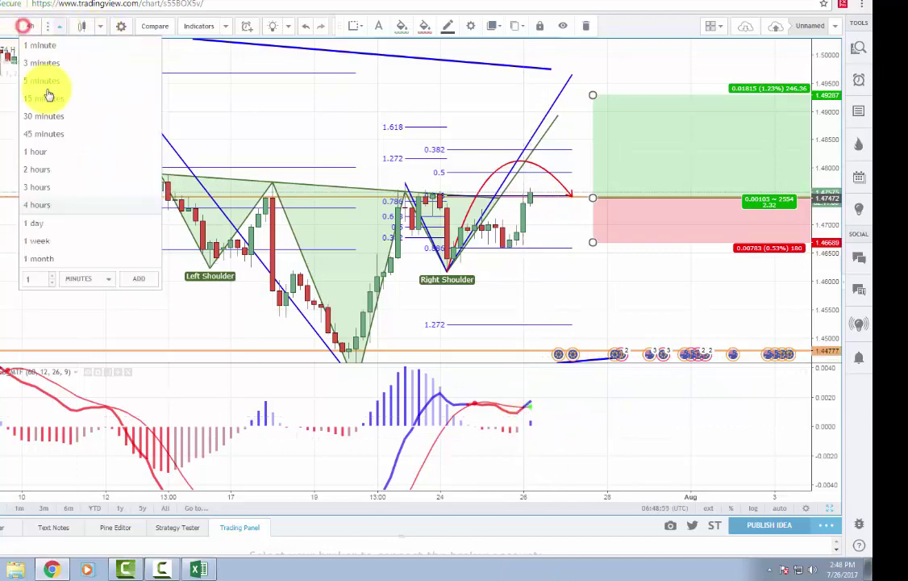
pyautogui.click(63, 162)
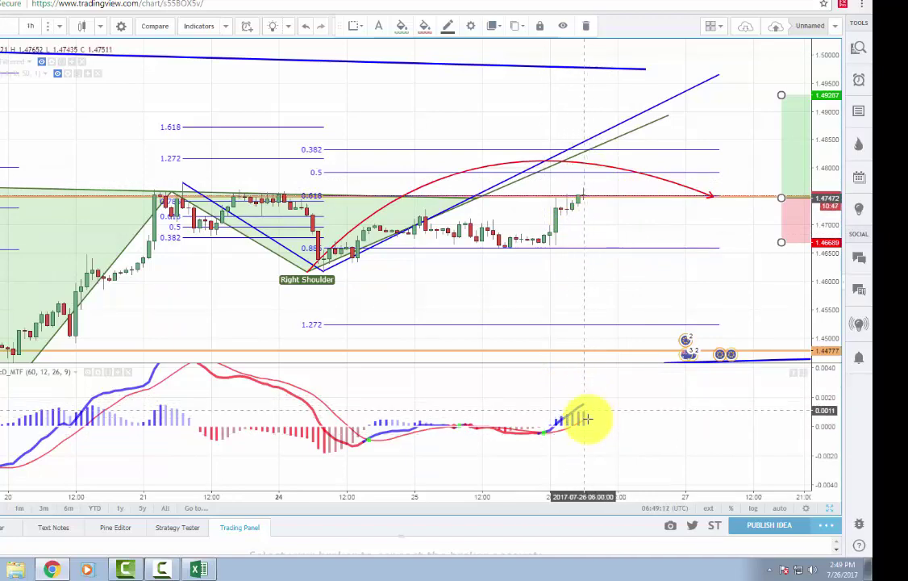
pyautogui.scroll(3, 531, 227)
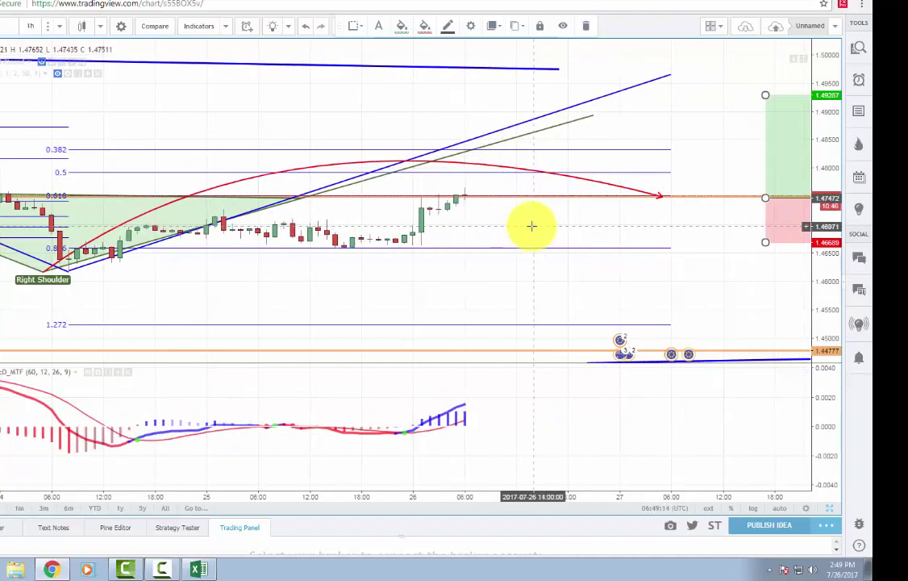
# Step: Move the long position earlier in time so it begins just beside the red curve's arrow tip
pyautogui.scroll(-6, 554, 249)
pyautogui.moveTo(782, 288); pyautogui.dragTo(614, 284)
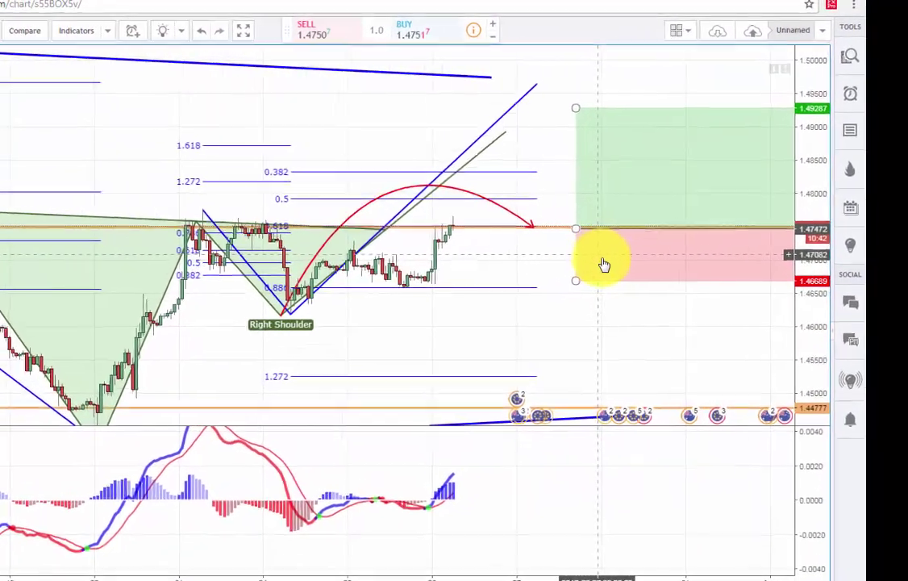
pyautogui.moveTo(623, 238); pyautogui.dragTo(590, 235)
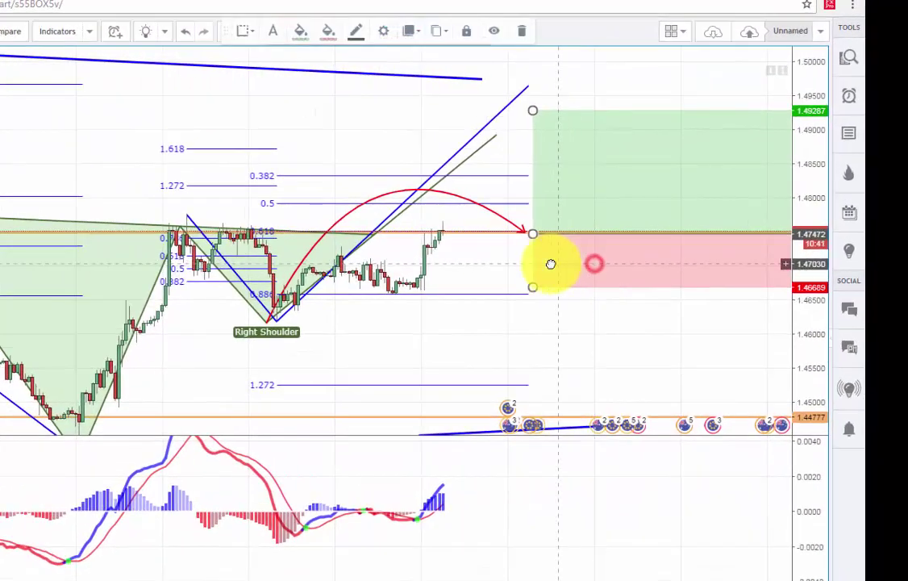
# Step: Review the EURAUD trading plan and update on the blog, and the 0.1 trade-size column in the Trade size Calculation spreadsheet
pyautogui.scroll(-2, 611, 351)
pyautogui.click(676, 335)
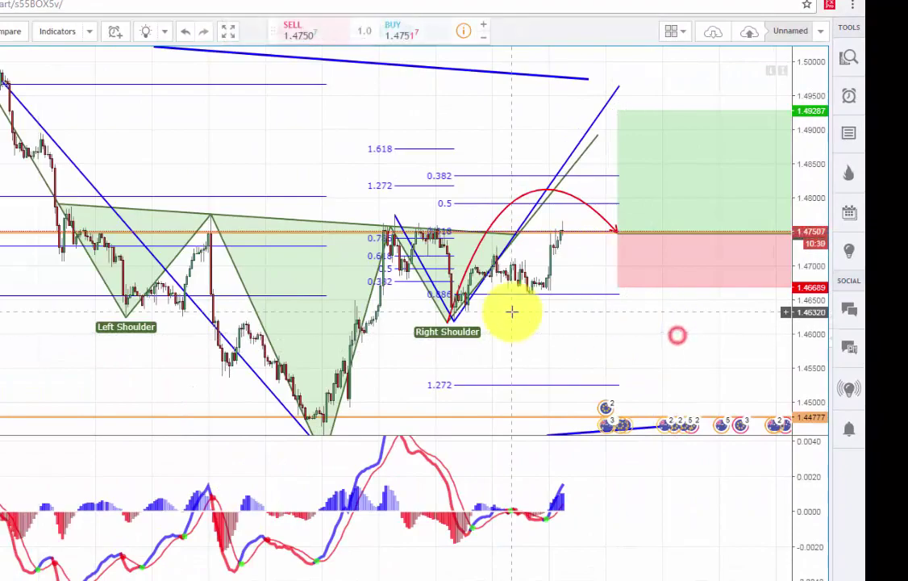
pyautogui.click(75, 4)
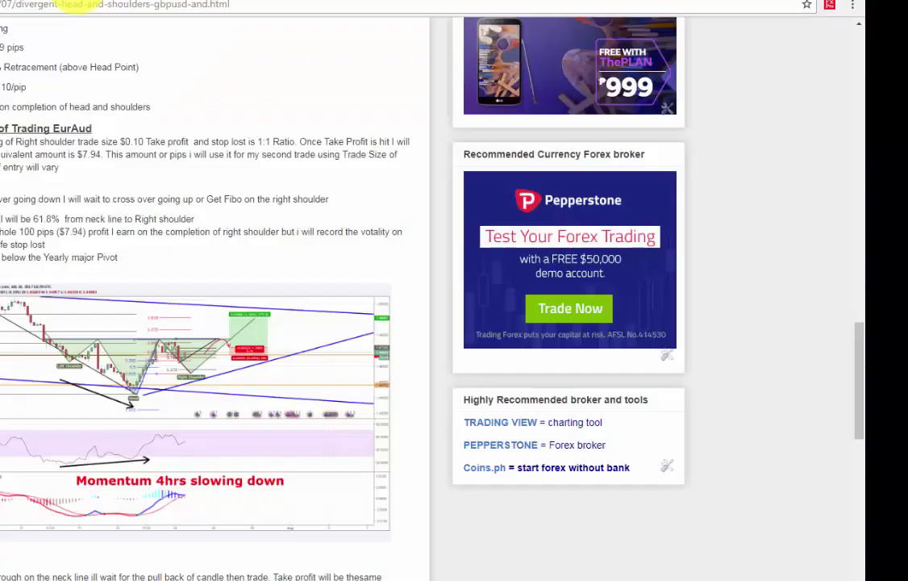
pyautogui.click(4, 4)
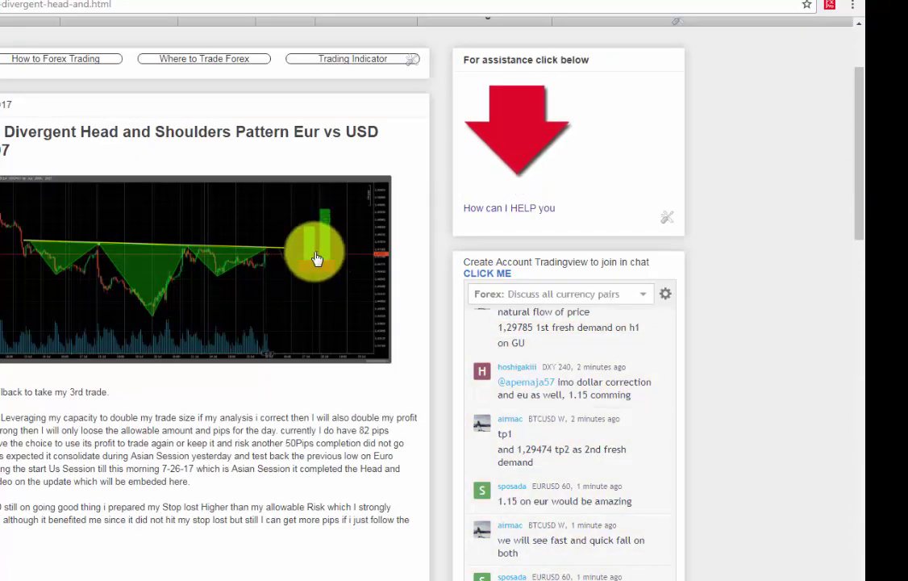
pyautogui.click(221, 580)
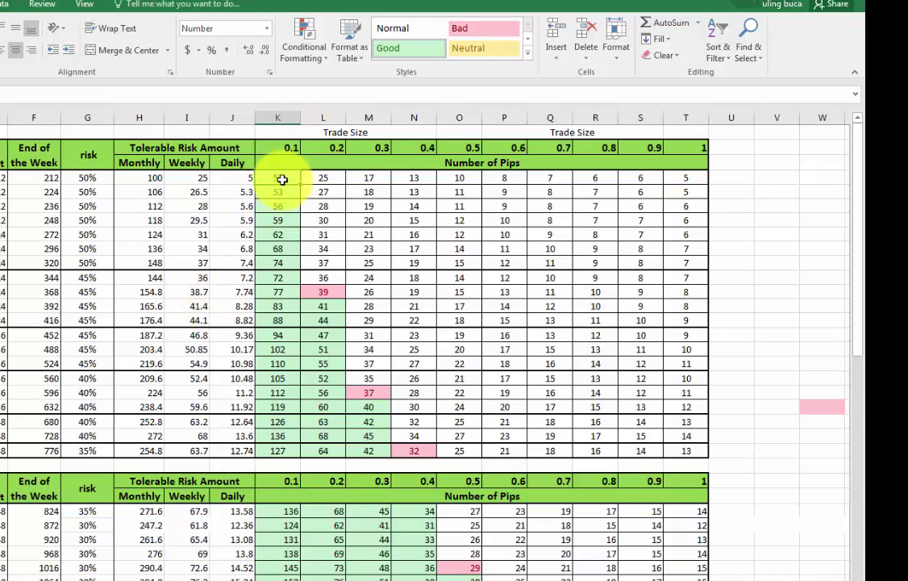
pyautogui.click(291, 148)
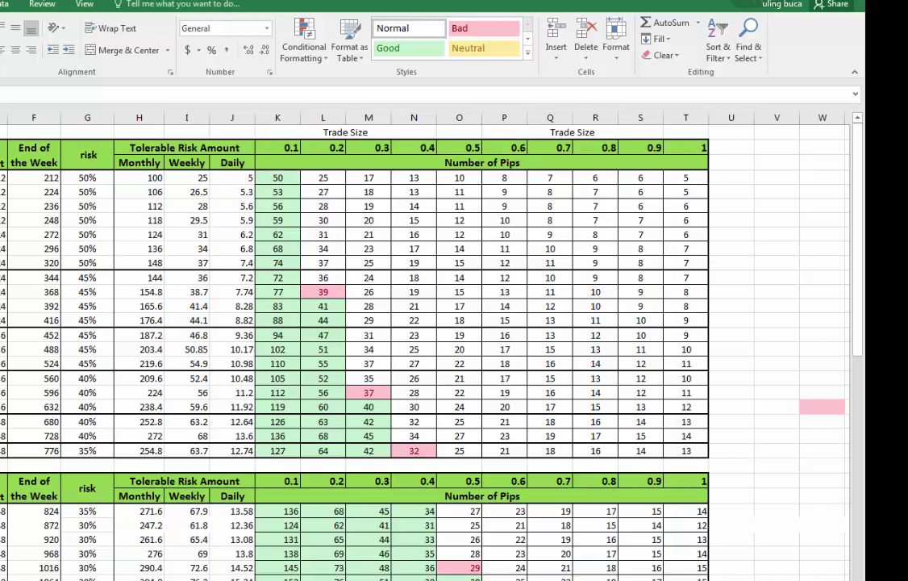
# Step: Return to the EURAUD chart, shift the long position slightly earlier, and shorten its time span to a narrow box beside the arrow tip
pyautogui.hotkey('alt', 'Tab')
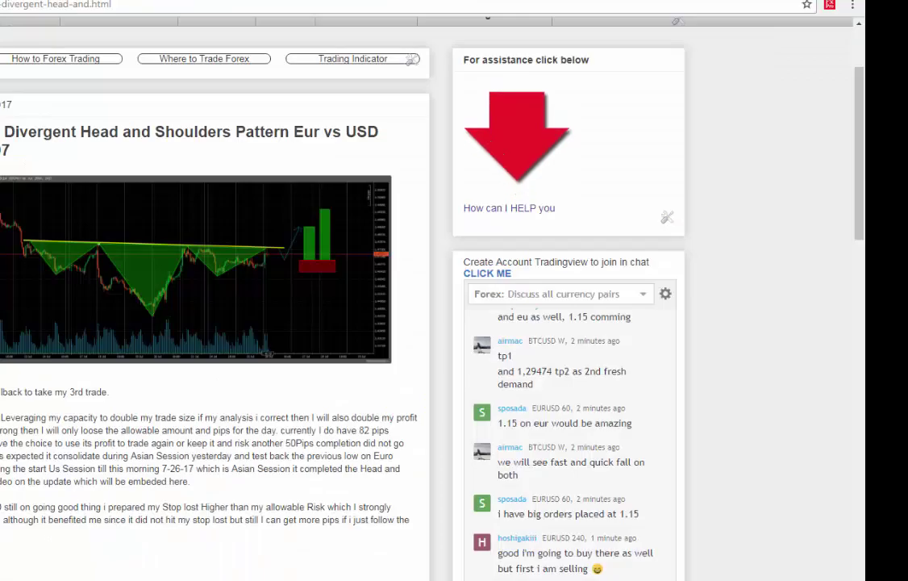
pyautogui.hotkey('ctrl', 'Tab')
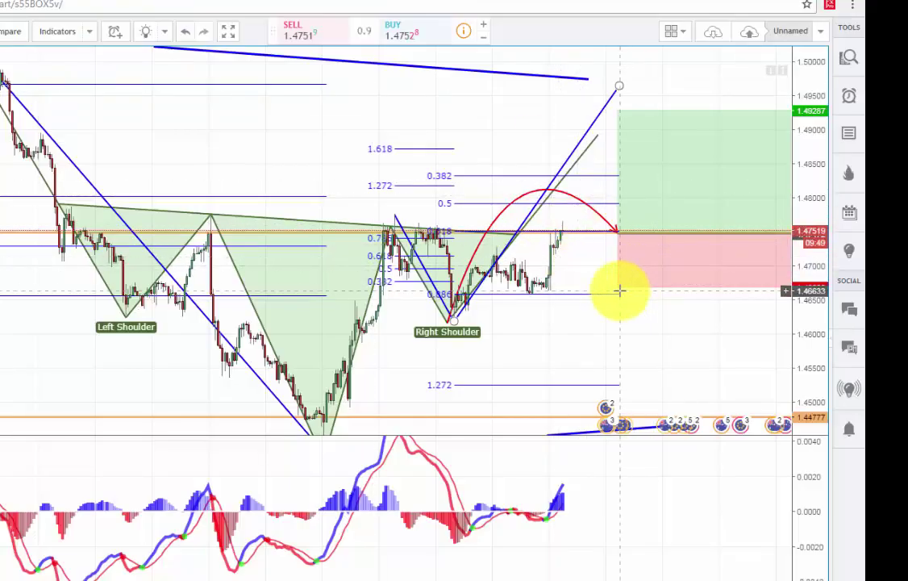
pyautogui.moveTo(657, 273)
pyautogui.mouseDown()
pyautogui.moveTo(640, 269)
pyautogui.moveTo(651, 270)
pyautogui.mouseUp()
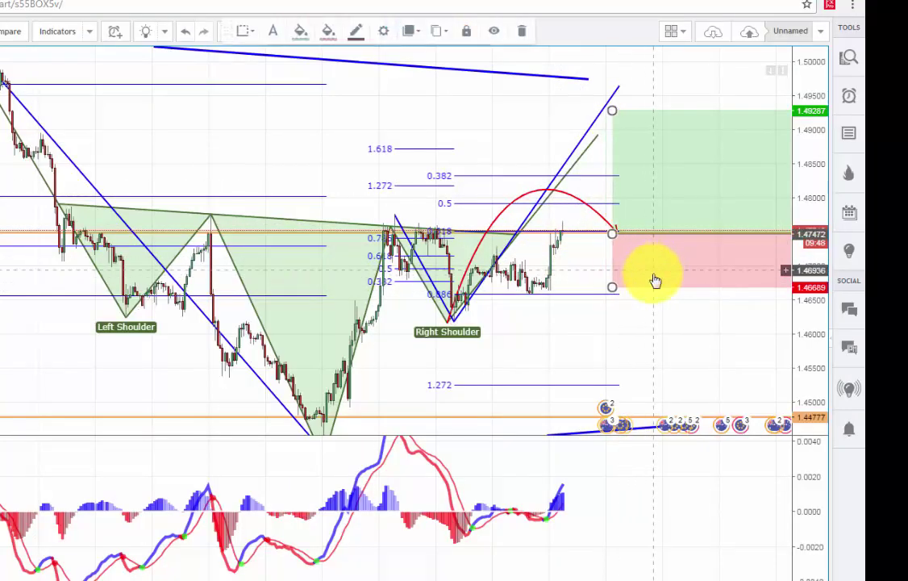
pyautogui.moveTo(695, 331); pyautogui.dragTo(173, 321)
pyautogui.click(580, 231)
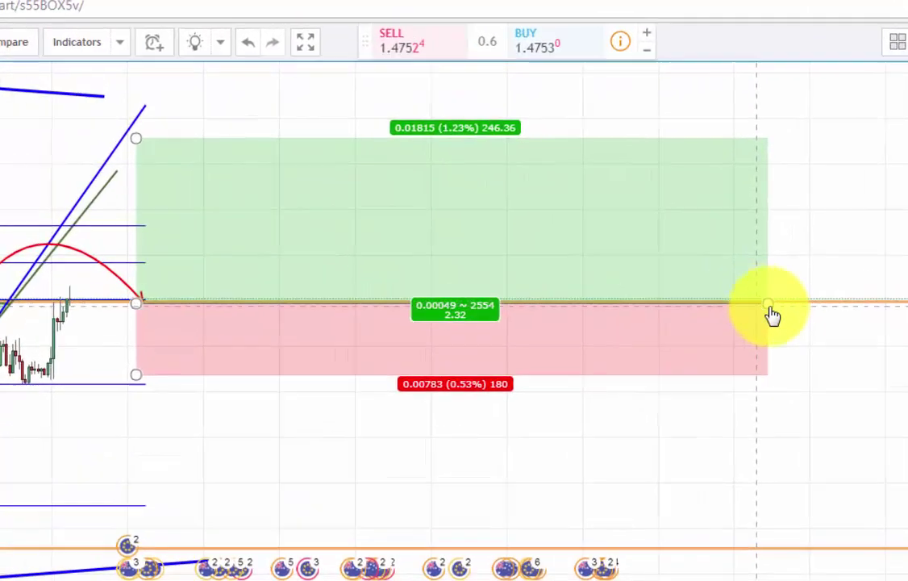
pyautogui.moveTo(770, 310); pyautogui.dragTo(237, 302)
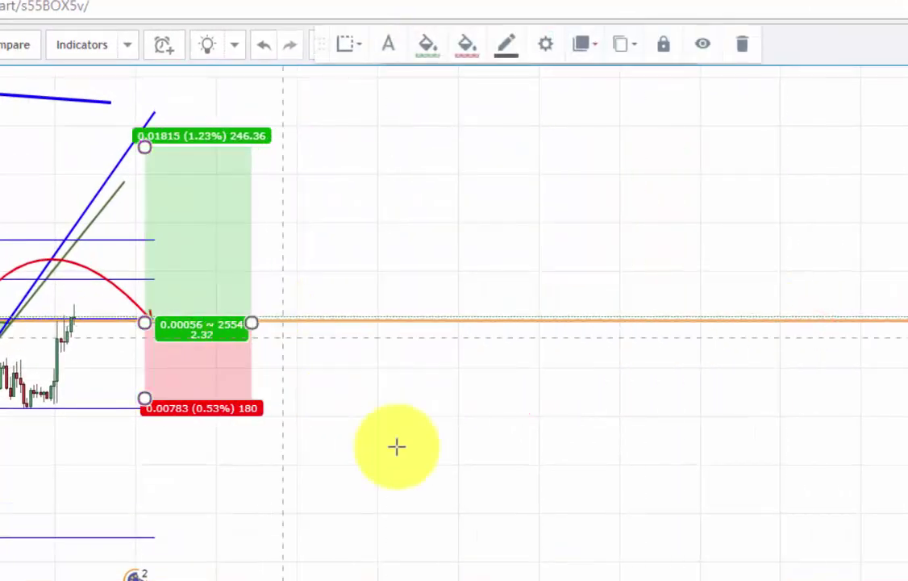
pyautogui.scroll(-2, 415, 448)
pyautogui.click(662, 406)
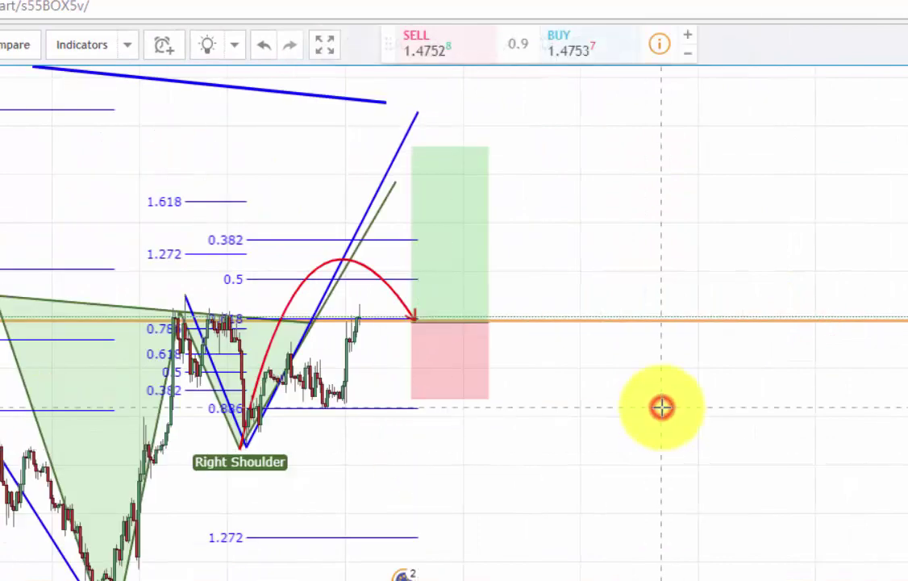
# Step: Raise the long position's stop to 1.46968, leaving a stop distance of 0.00504
pyautogui.click(415, 369)
pyautogui.click(572, 413)
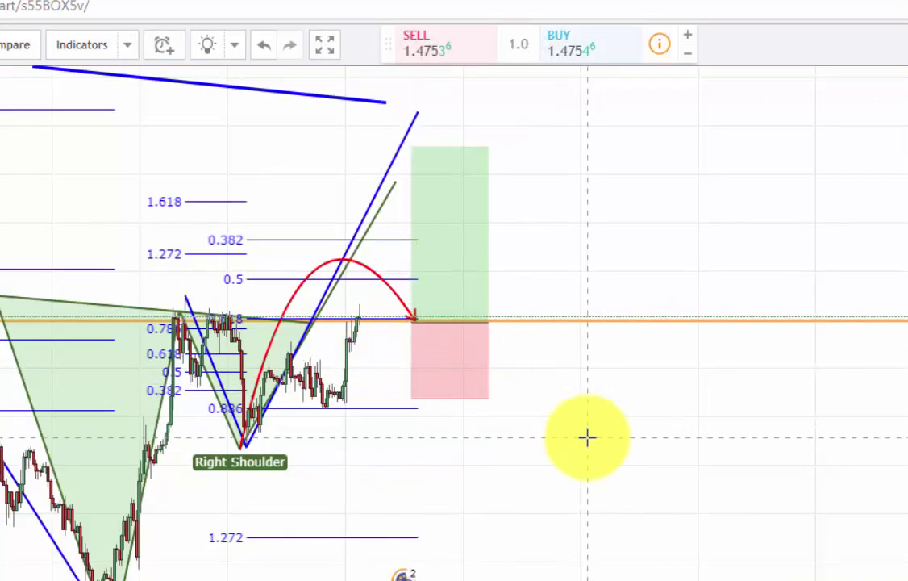
pyautogui.click(484, 355)
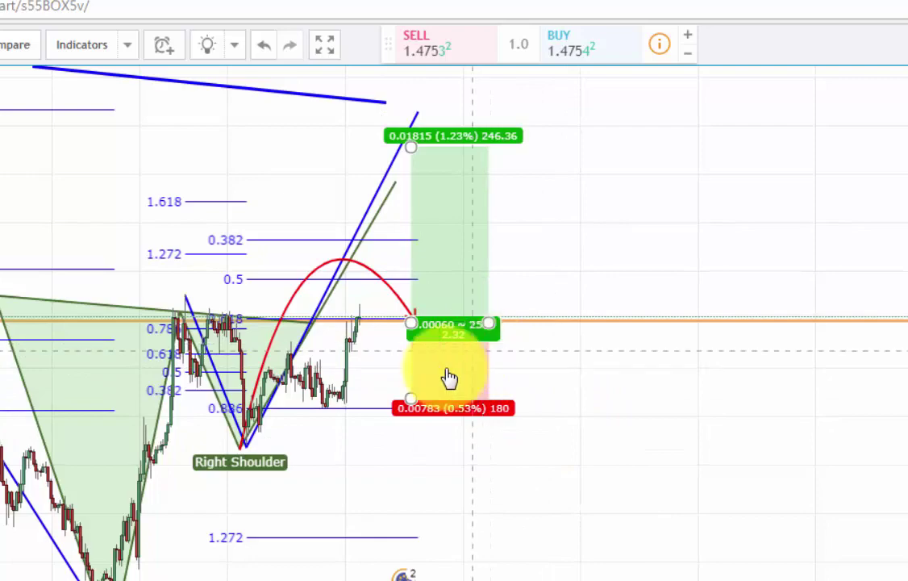
pyautogui.click(402, 401)
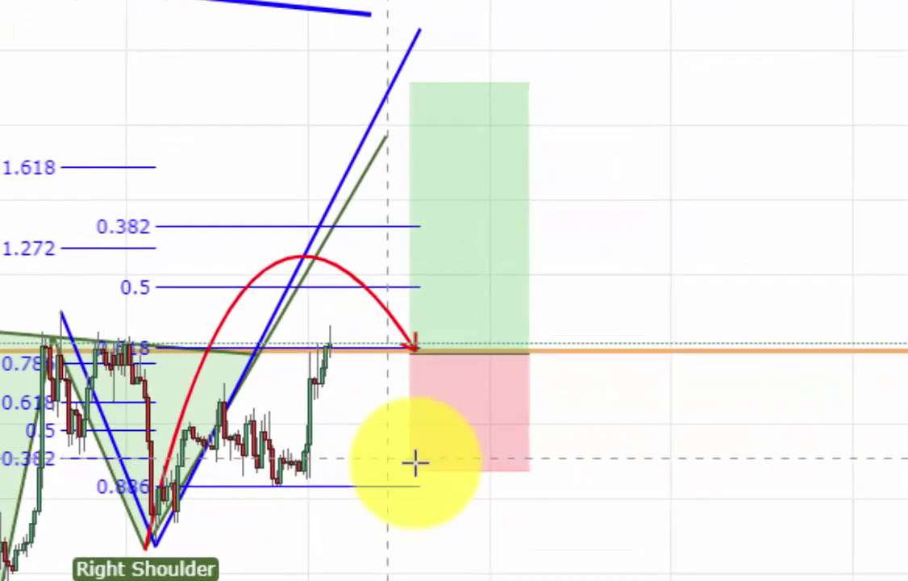
pyautogui.moveTo(409, 475); pyautogui.dragTo(394, 431)
pyautogui.click(592, 406)
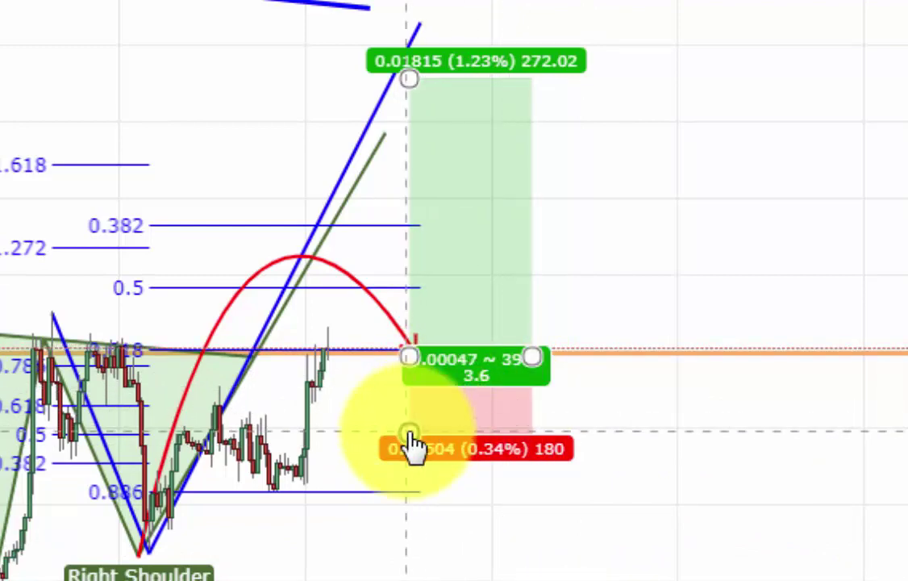
# Step: Review the GBPUSD and EURAUD charts and the positions in Pepperstone cTrader, along with the two divergent head-and-shoulders blog posts
pyautogui.click(711, 486)
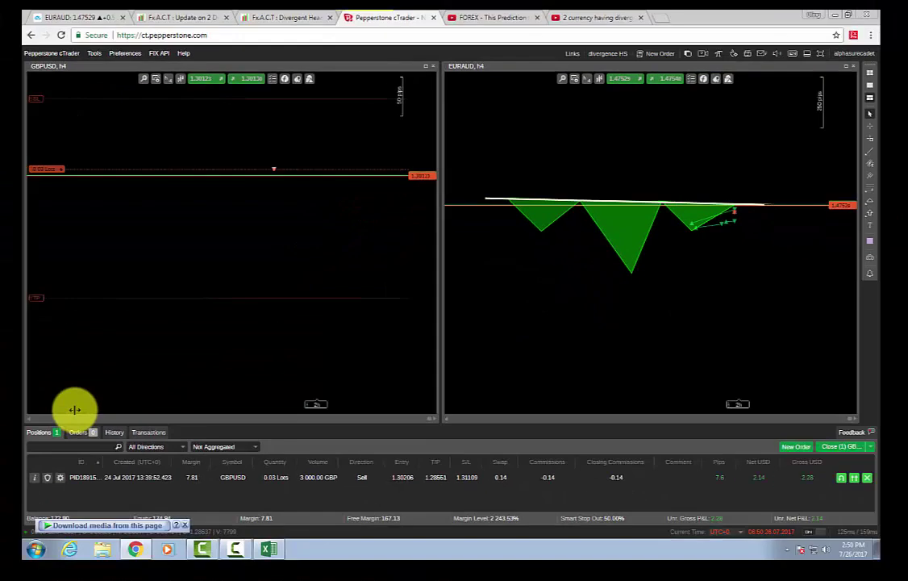
pyautogui.click(184, 16)
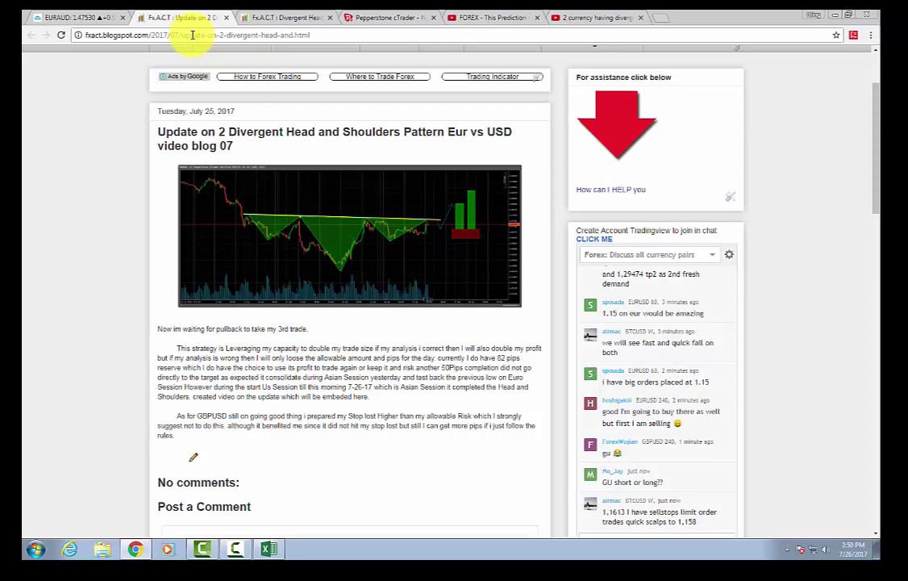
pyautogui.click(277, 18)
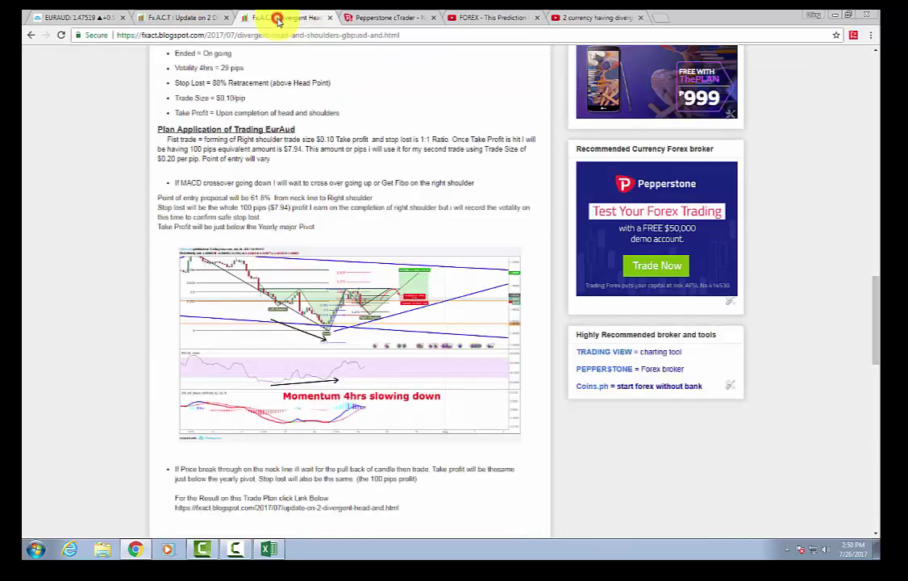
# Step: Return to the EURAUD chart and shorten the long position's time span a little more
pyautogui.click(91, 20)
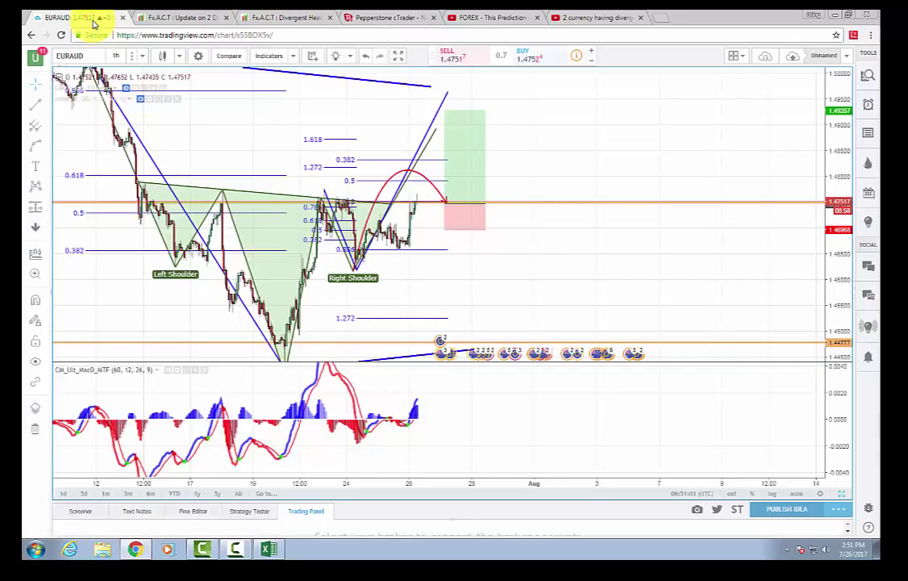
pyautogui.click(477, 201)
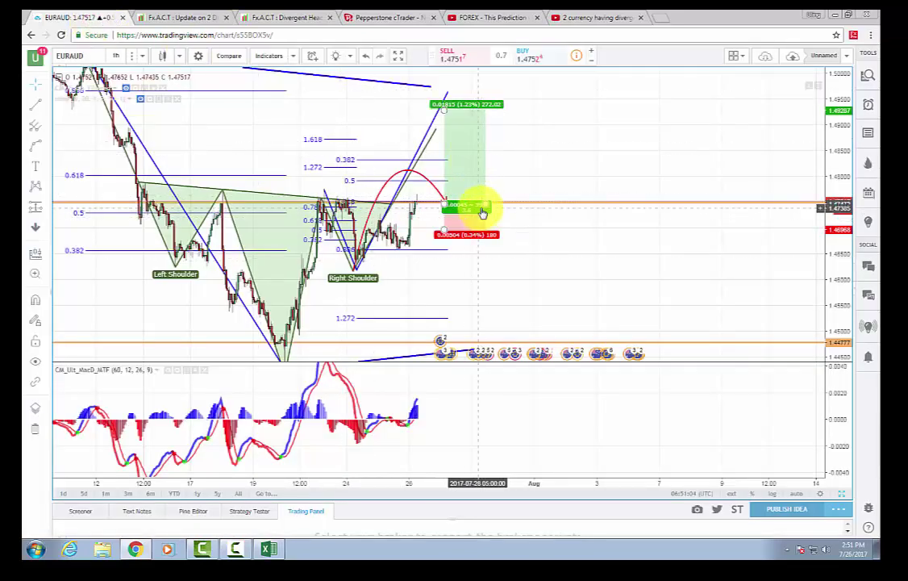
pyautogui.moveTo(486, 209)
pyautogui.mouseDown()
pyautogui.moveTo(459, 210)
pyautogui.moveTo(472, 207)
pyautogui.mouseUp()
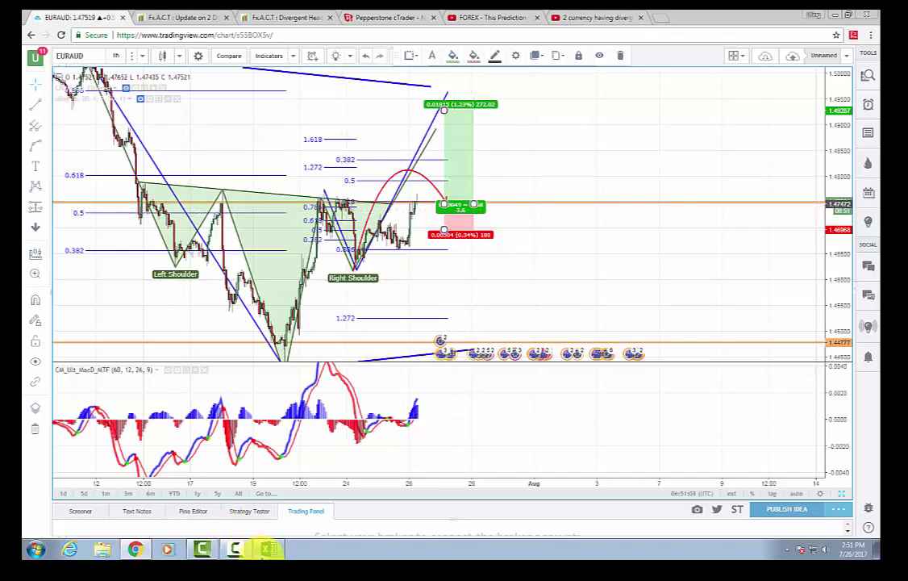
# Step: In the Trade size Calculation workbook, examine the 200 account capital row's daily risk and its pips at trade size 0.1
pyautogui.click(268, 549)
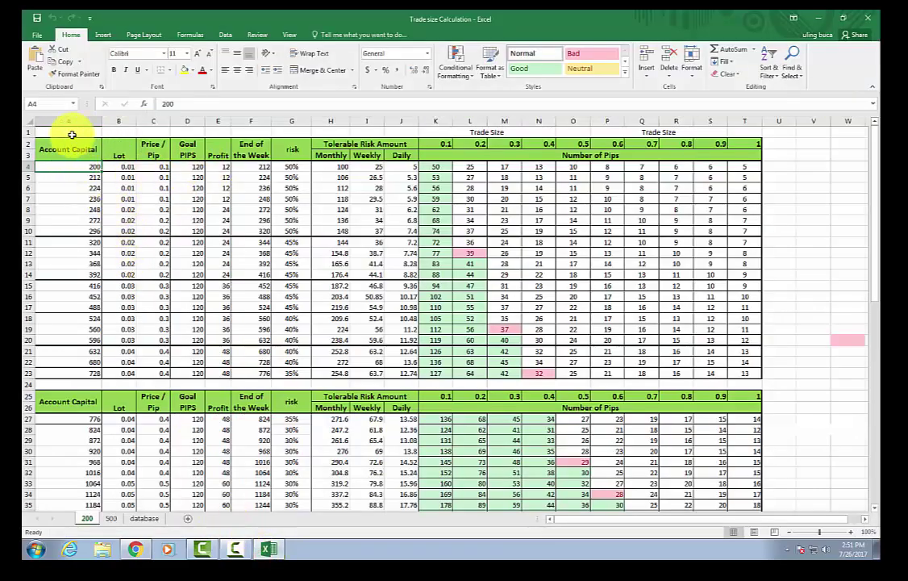
pyautogui.click(401, 165)
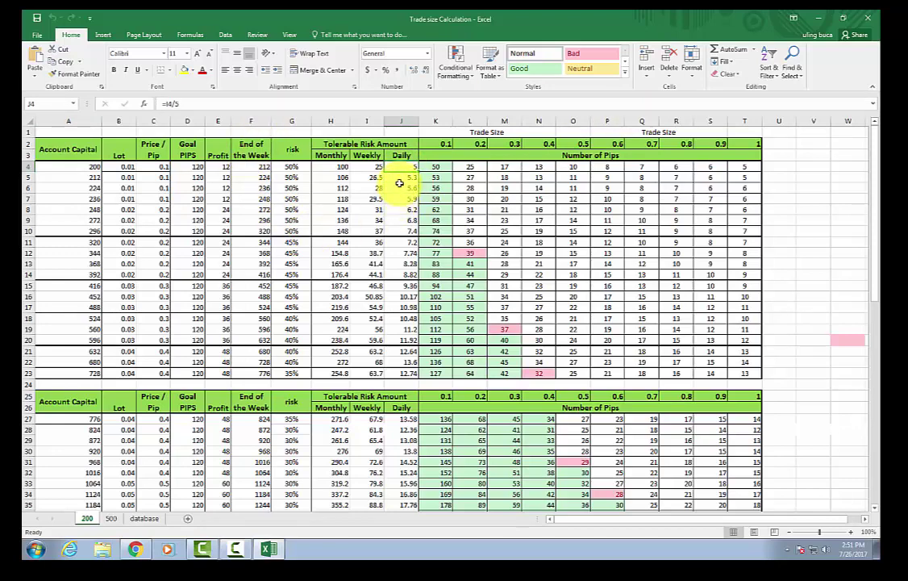
pyautogui.click(438, 166)
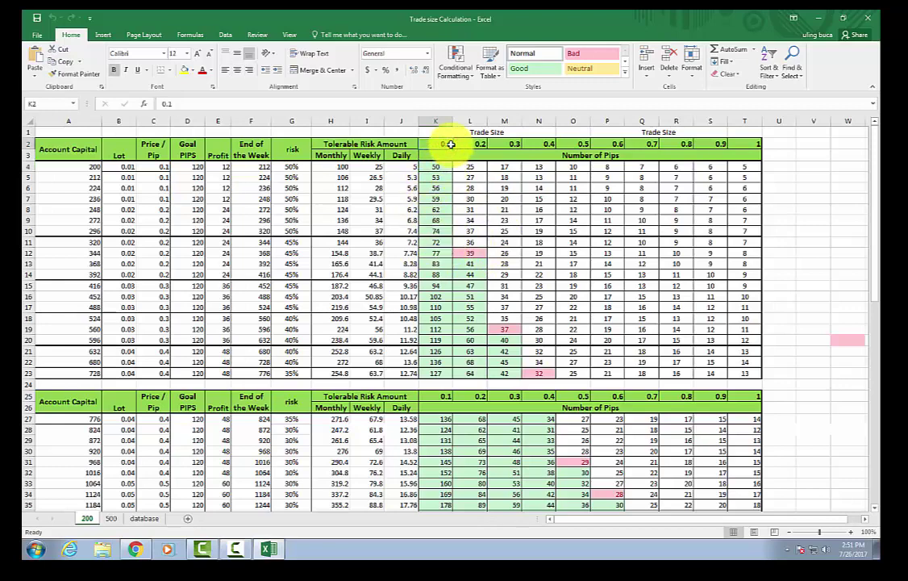
# Step: Return to the EURAUD chart and place a second long position after the first, with entry at 1.47490 and stop at 1.46999
pyautogui.click(822, 20)
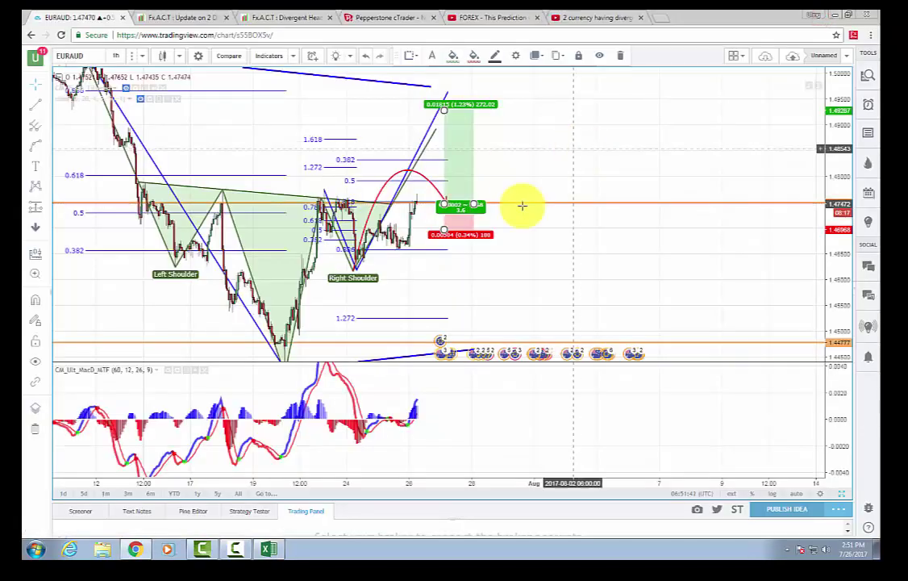
pyautogui.click(35, 210)
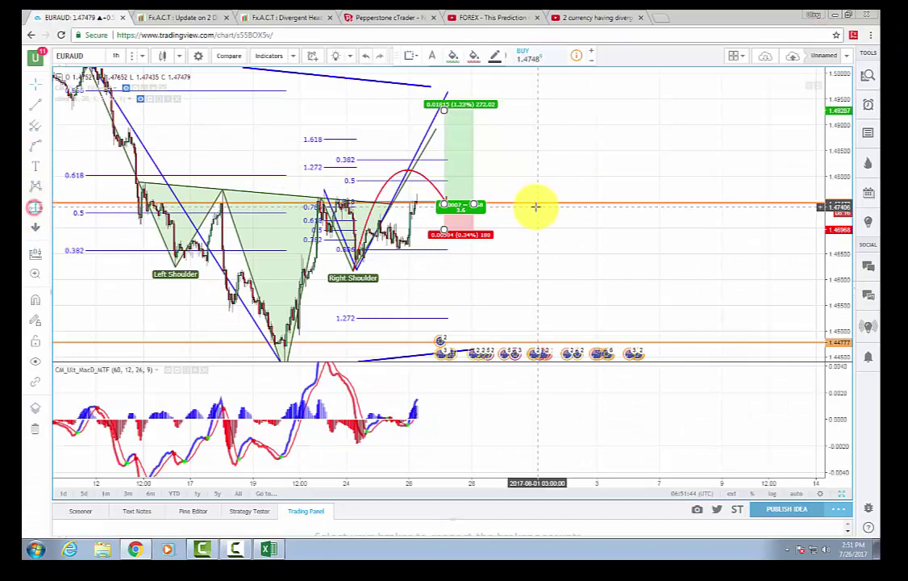
pyautogui.click(513, 202)
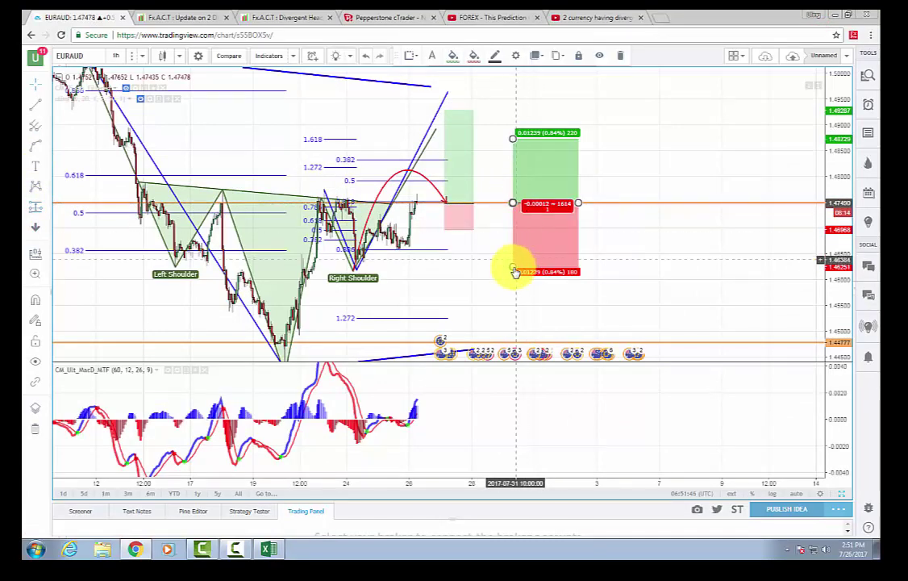
pyautogui.moveTo(514, 267); pyautogui.dragTo(513, 229)
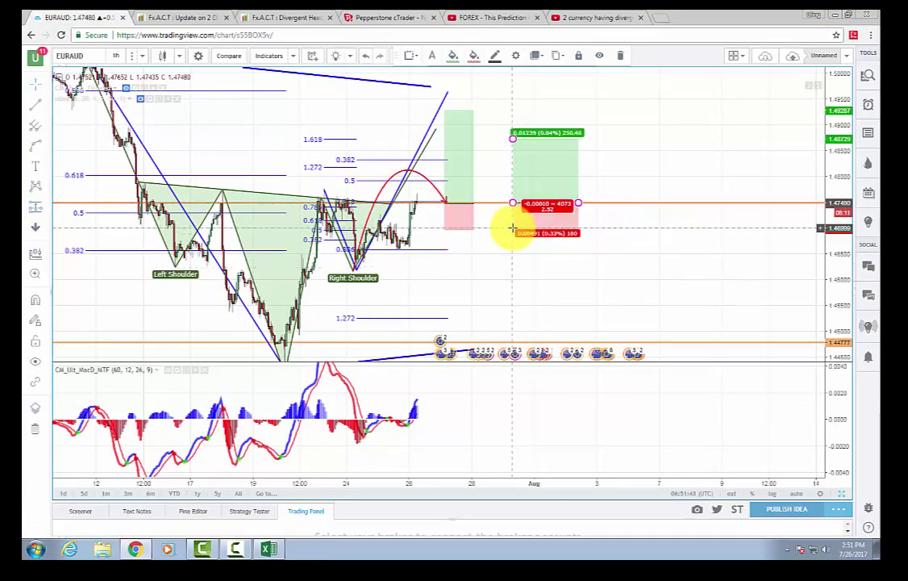
# Step: Raise the second long position's target to about 1.49399, then shorten its time span and move it closer to the first position
pyautogui.moveTo(515, 142); pyautogui.dragTo(515, 104)
pyautogui.moveTo(580, 202); pyautogui.dragTo(550, 203)
pyautogui.moveTo(526, 170); pyautogui.dragTo(503, 169)
pyautogui.click(606, 156)
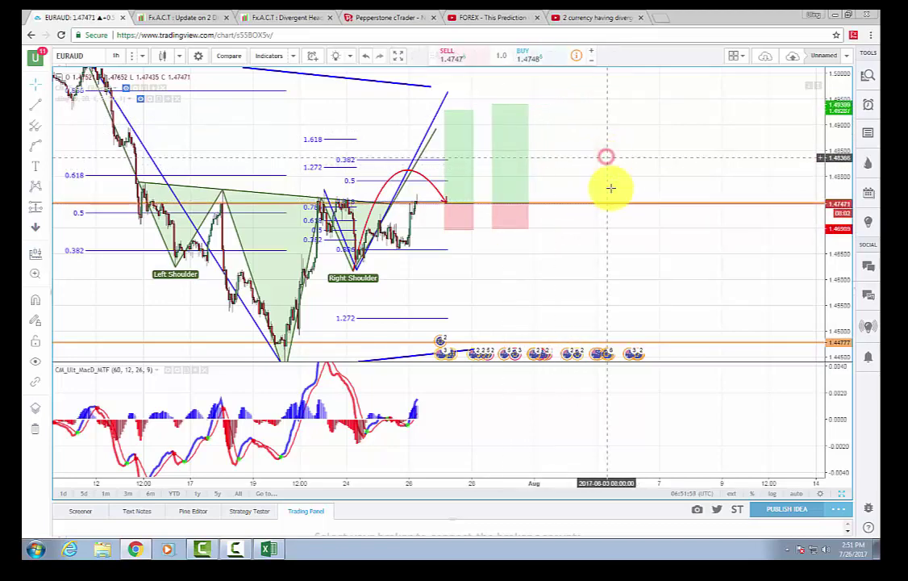
pyautogui.scroll(-1, 565, 253)
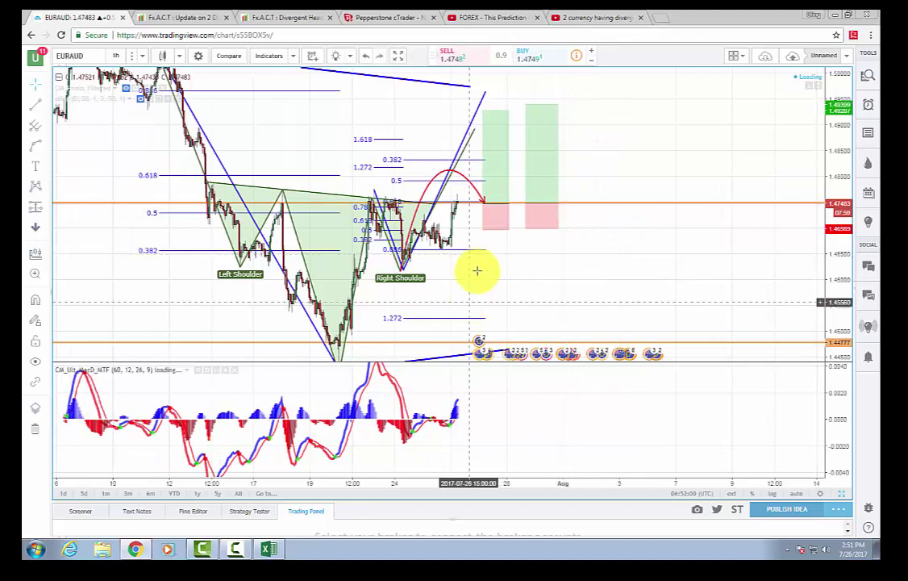
pyautogui.click(495, 224)
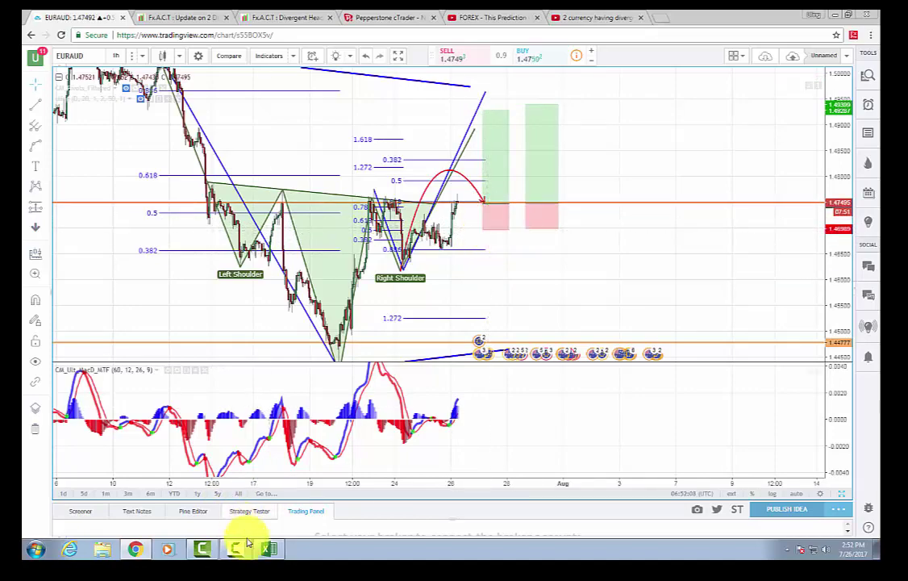
# Step: In the Trade size Calculation workbook, examine the daily, weekly and monthly tolerable risk formulas for the 200 account capital row
pyautogui.click(269, 549)
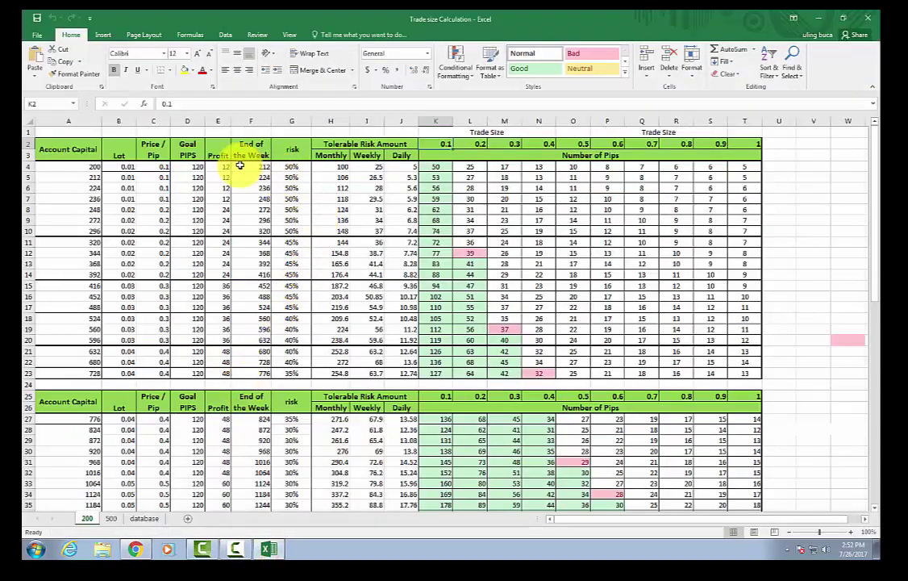
pyautogui.click(405, 167)
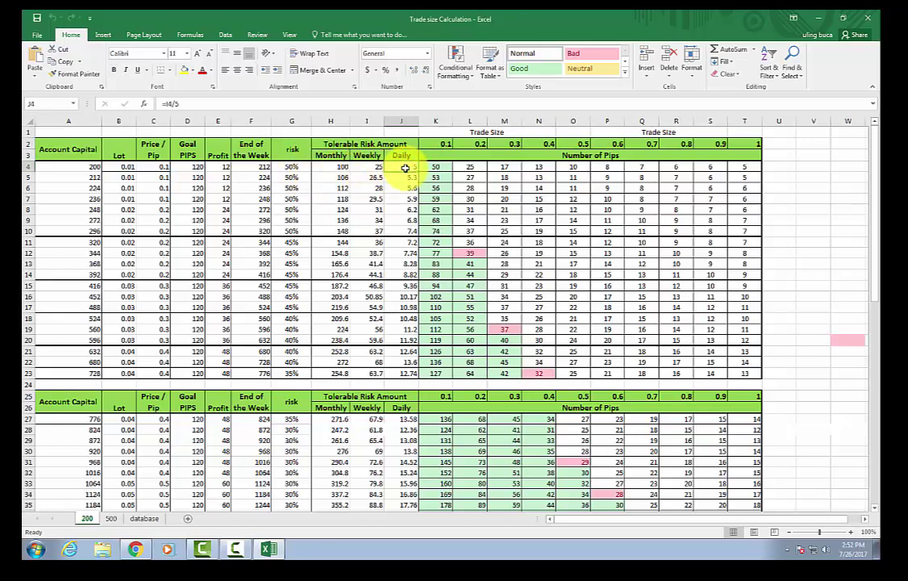
pyautogui.click(360, 167)
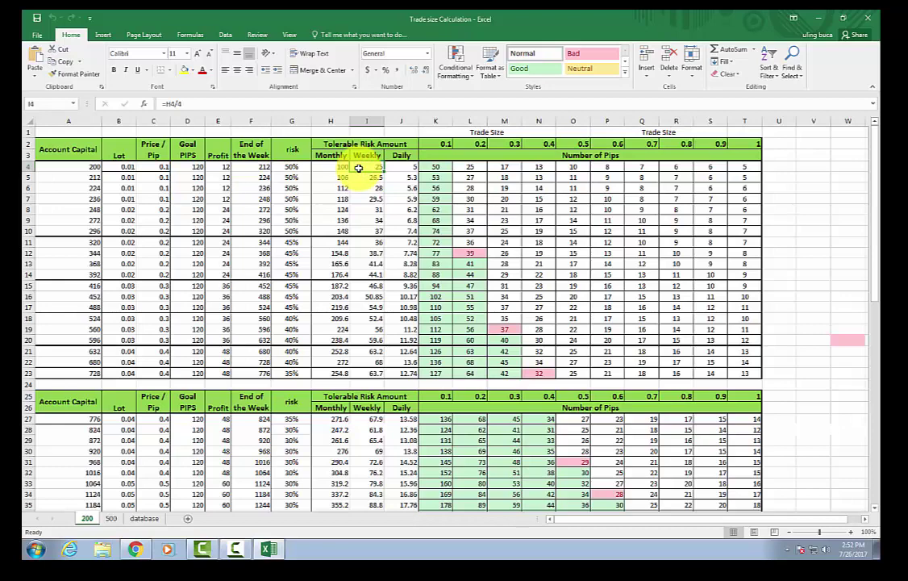
pyautogui.click(332, 167)
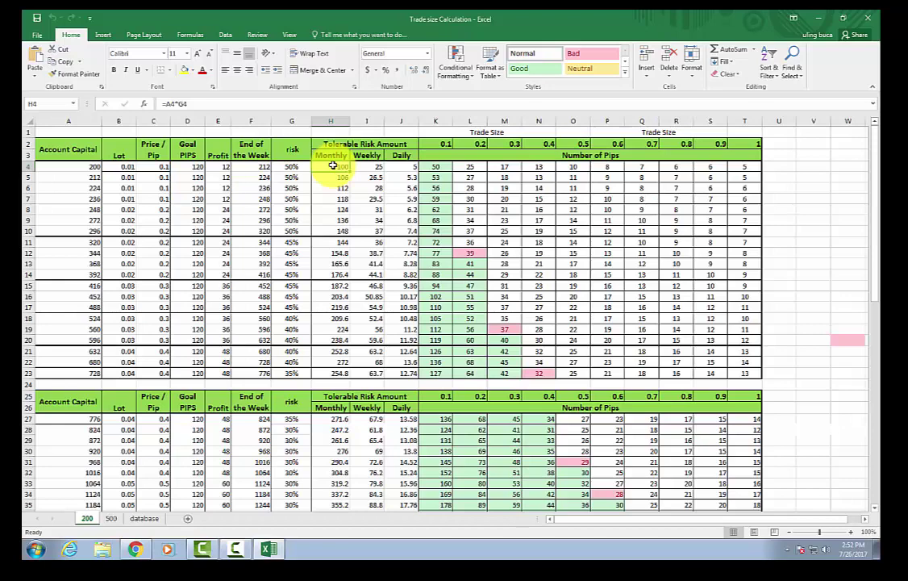
# Step: Examine the 200 account capital row across to its daily tolerable risk and number of pips at trade size 0.1
pyautogui.click(286, 555)
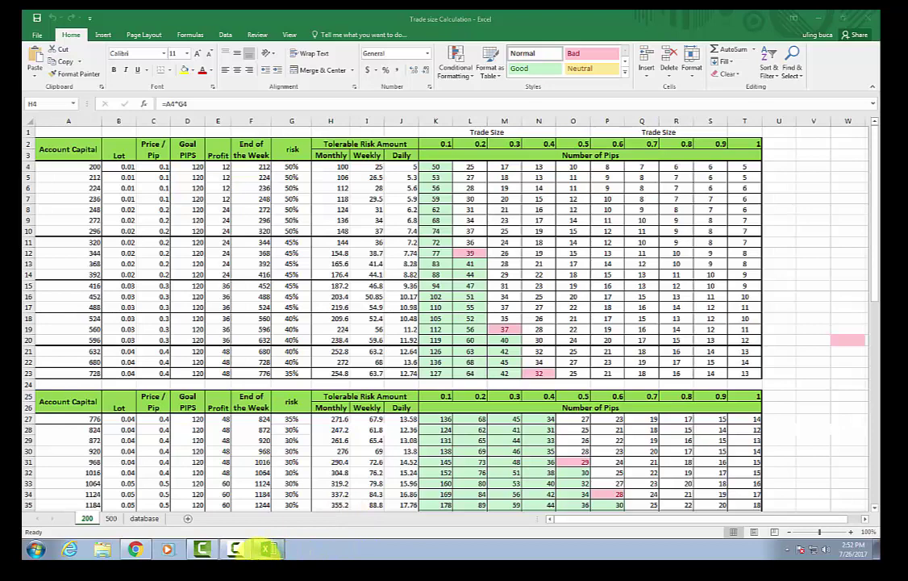
pyautogui.click(430, 167)
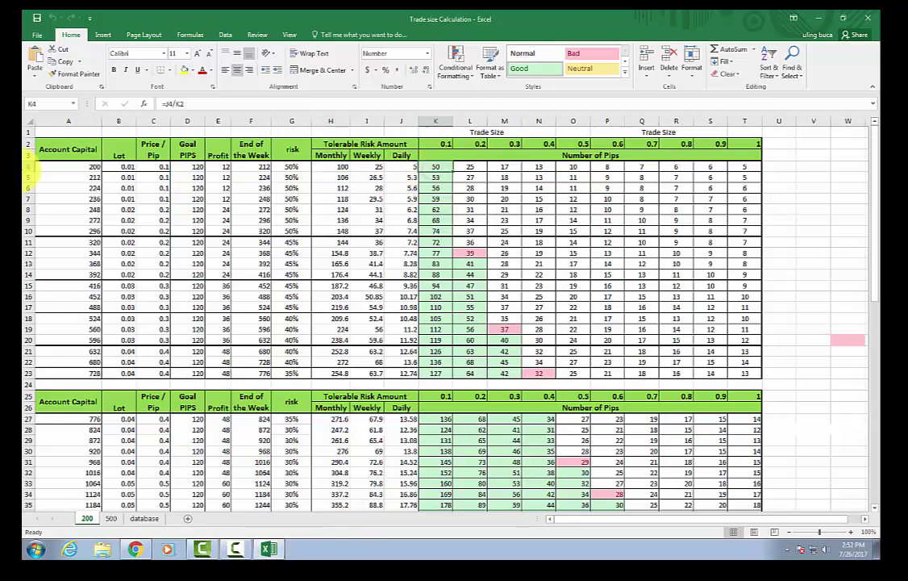
pyautogui.moveTo(52, 169); pyautogui.dragTo(426, 168)
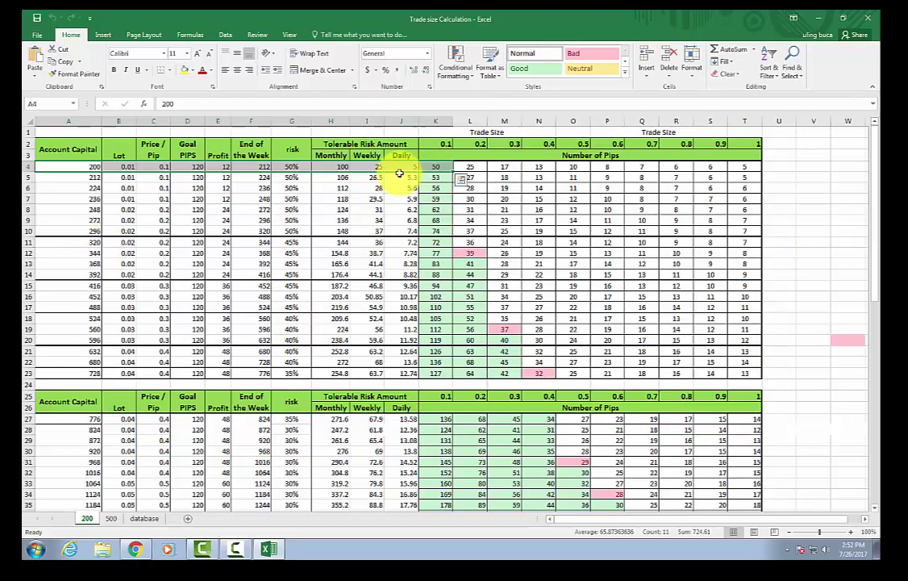
pyautogui.click(425, 167)
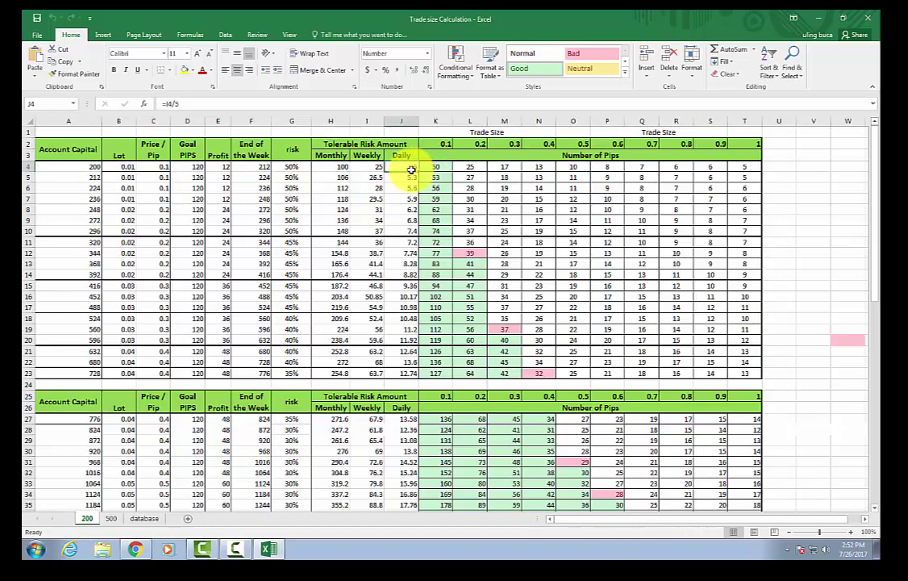
pyautogui.click(439, 167)
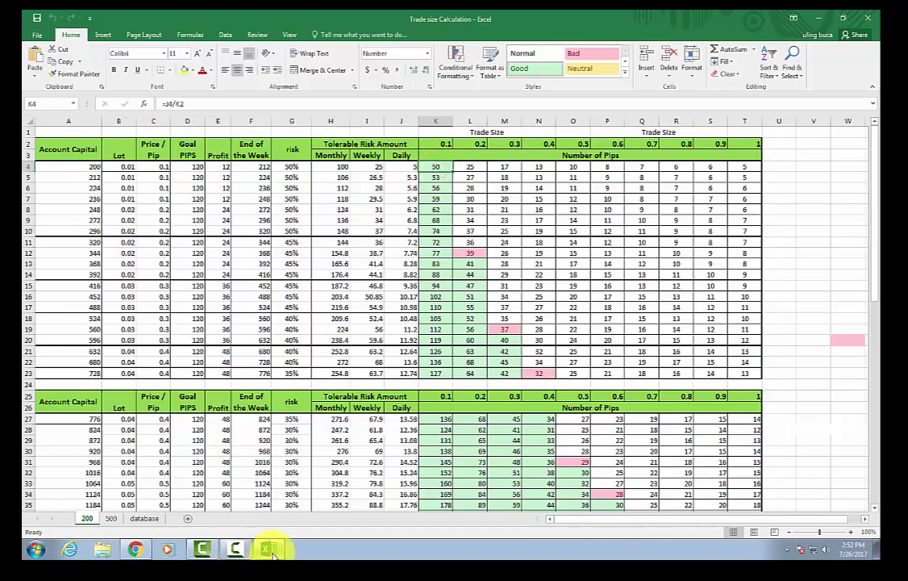
# Step: Return to the EURAUD chart and lower the long positions' targets to about 1.49232 for the first and 1.49211 for the second
pyautogui.click(235, 548)
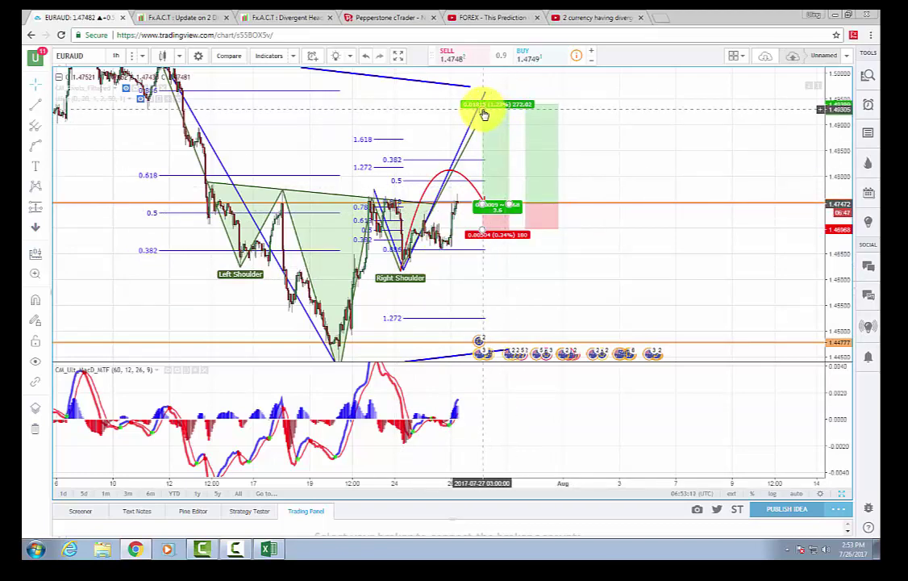
pyautogui.moveTo(483, 111); pyautogui.dragTo(482, 161)
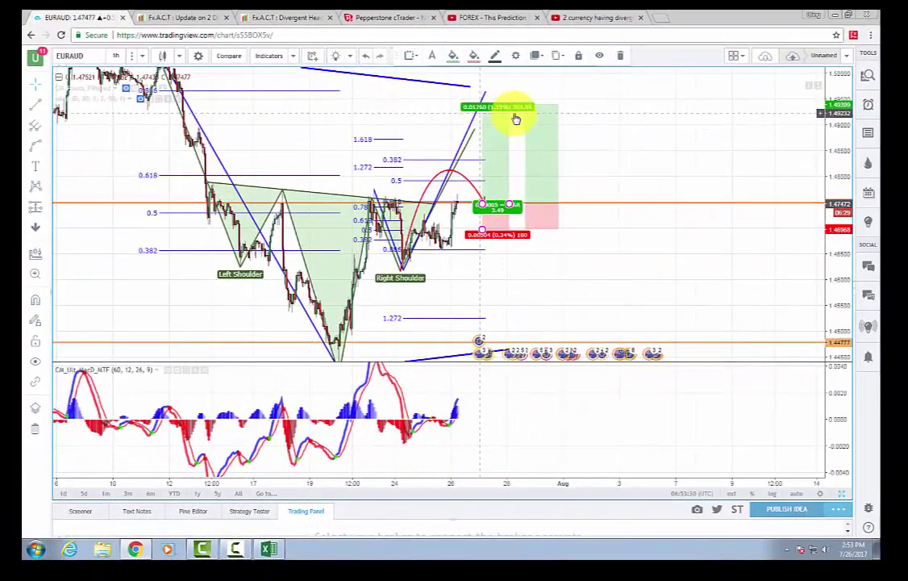
pyautogui.moveTo(514, 118)
pyautogui.mouseDown()
pyautogui.moveTo(536, 115)
pyautogui.moveTo(526, 108)
pyautogui.moveTo(525, 118)
pyautogui.mouseUp()
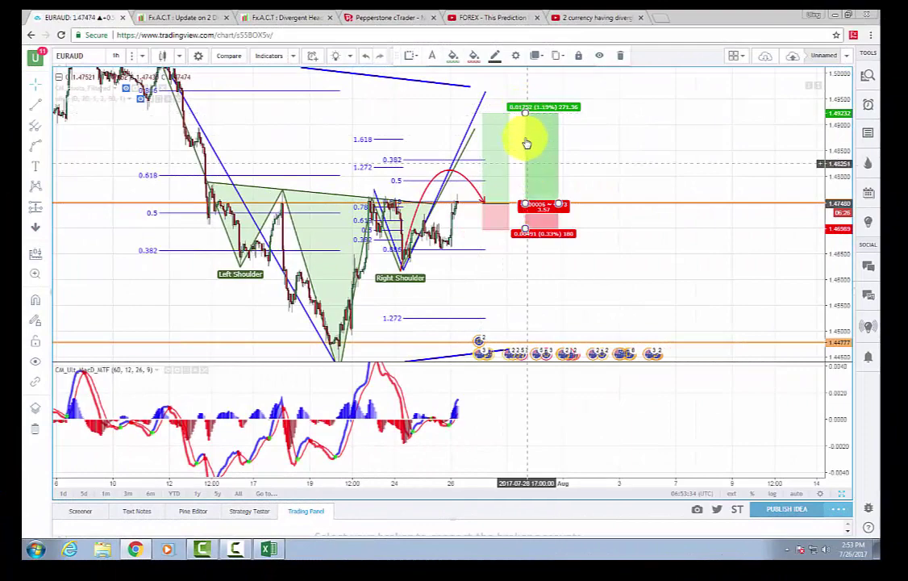
pyautogui.moveTo(508, 121); pyautogui.dragTo(525, 119)
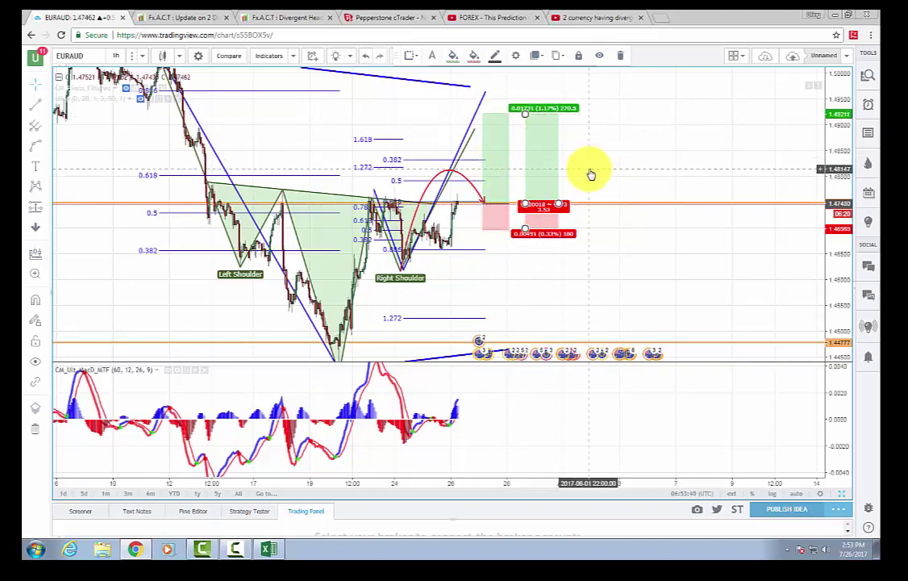
# Step: Open the Calculator, check the first long position's target distance, and enter the sum 175 + 175 for both trades' pips
pyautogui.click(35, 549)
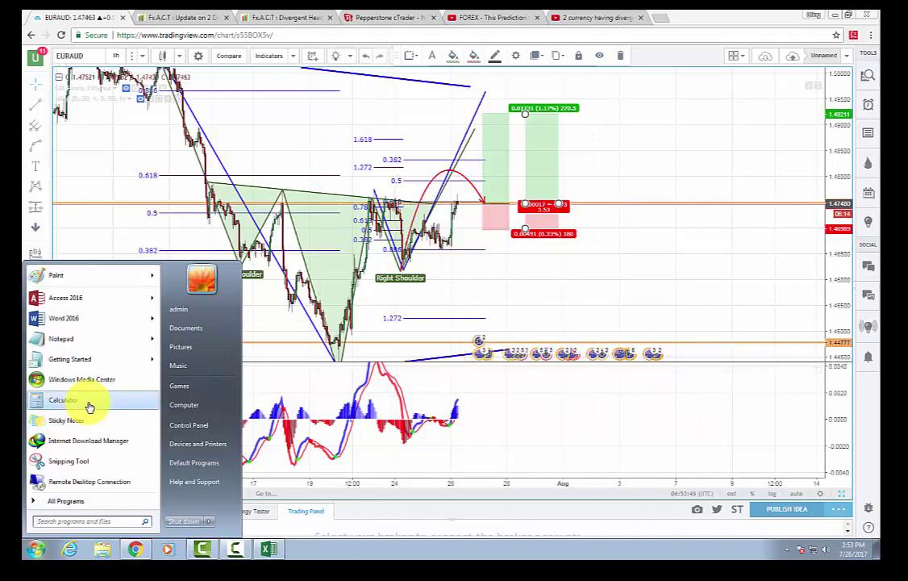
pyautogui.press('Escape')
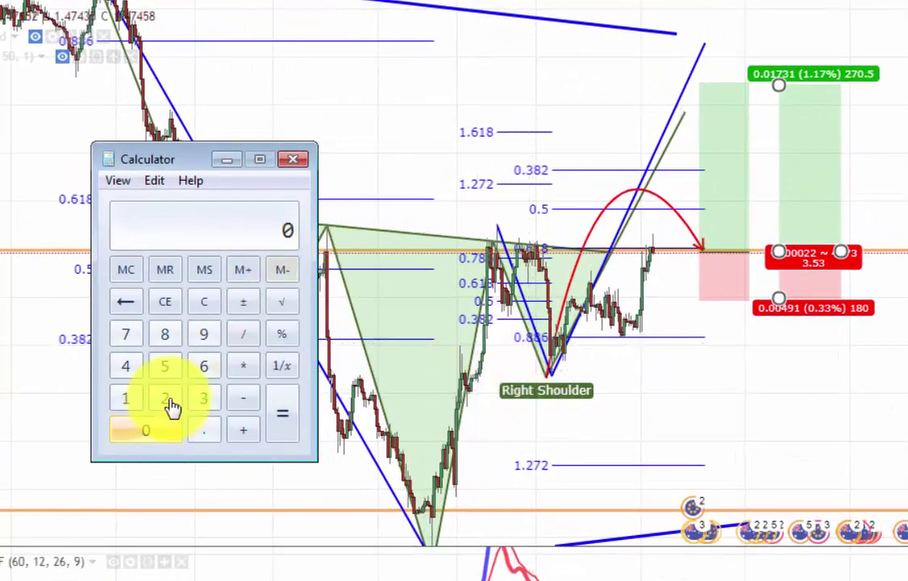
pyautogui.click(699, 278)
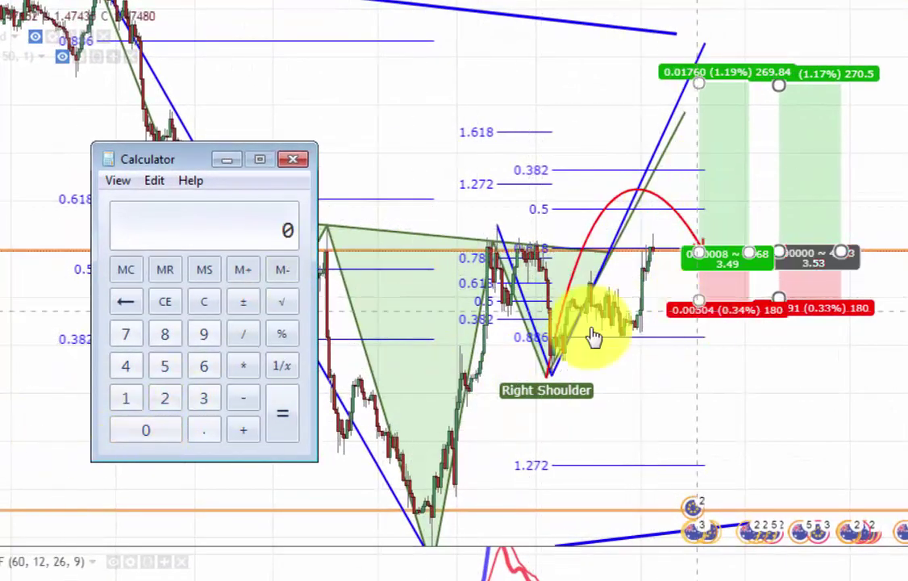
pyautogui.click(125, 401)
pyautogui.click(126, 334)
pyautogui.click(164, 366)
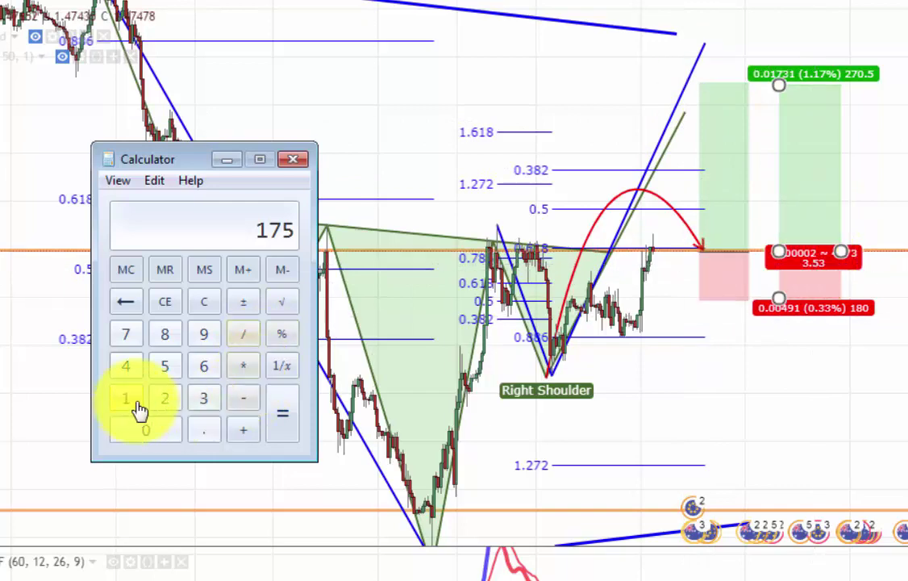
pyautogui.click(243, 430)
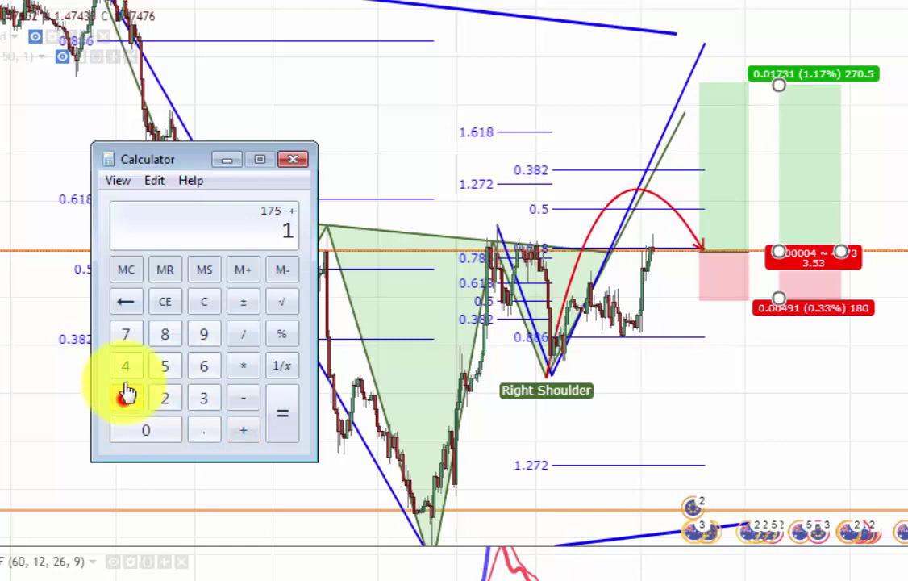
pyautogui.click(125, 333)
pyautogui.click(165, 366)
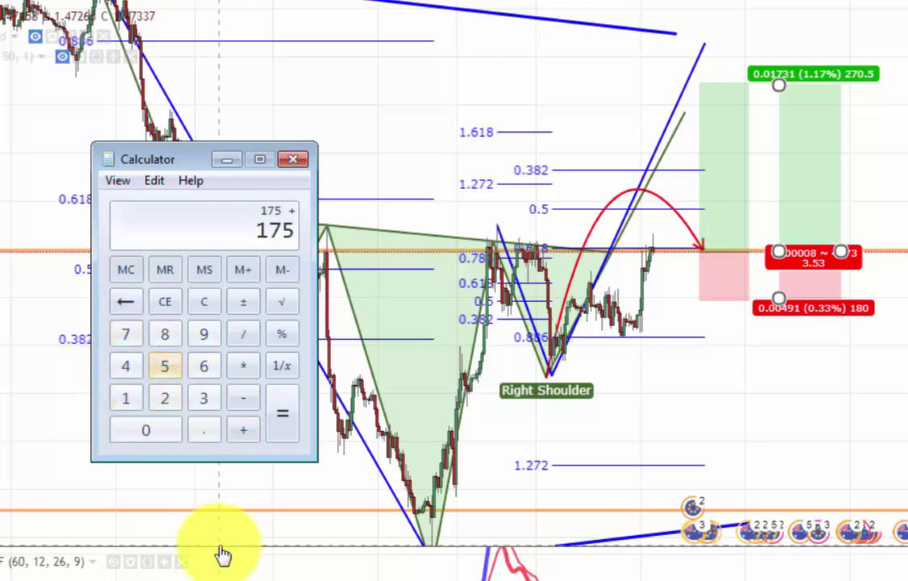
# Step: Multiply the summed pips by the 0.1 trade size to calculate the combined profit of both trades
pyautogui.click(246, 373)
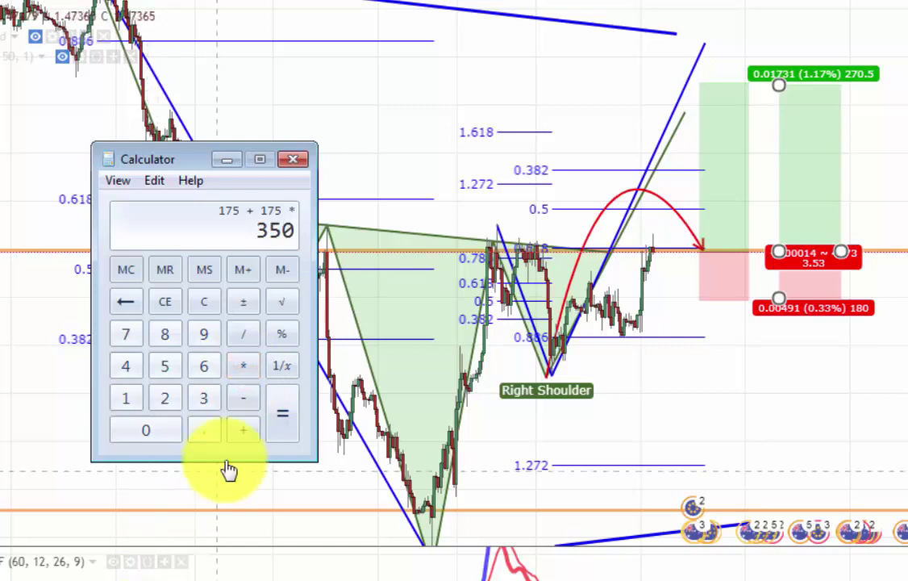
pyautogui.click(199, 433)
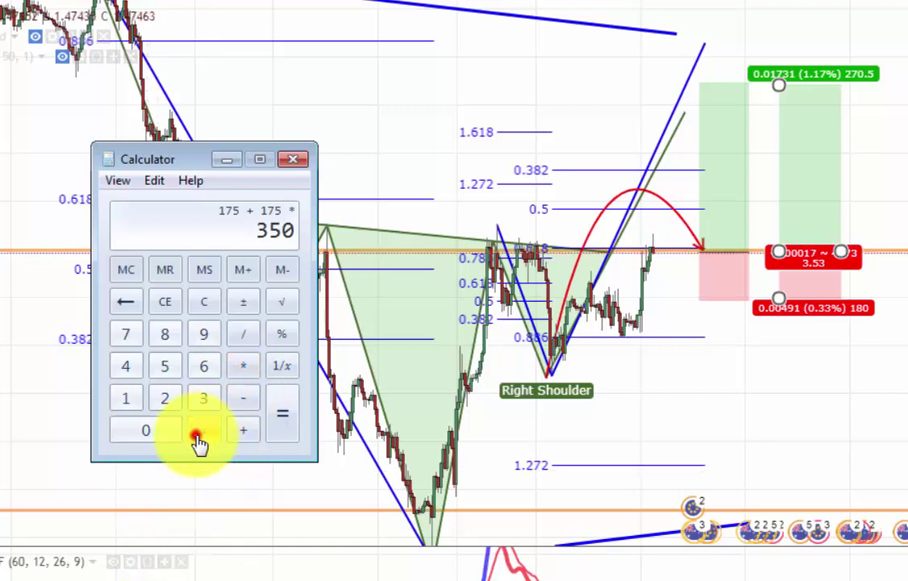
pyautogui.click(127, 401)
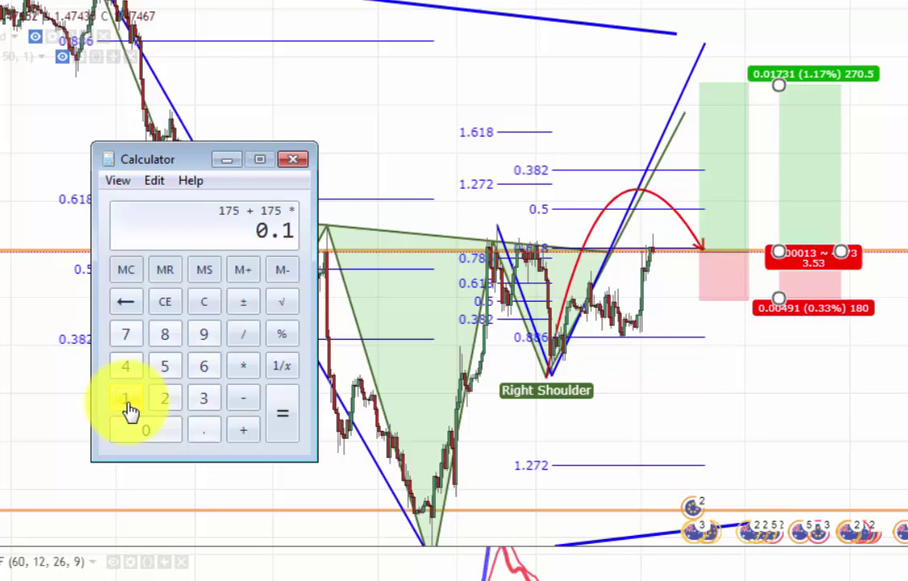
pyautogui.click(283, 417)
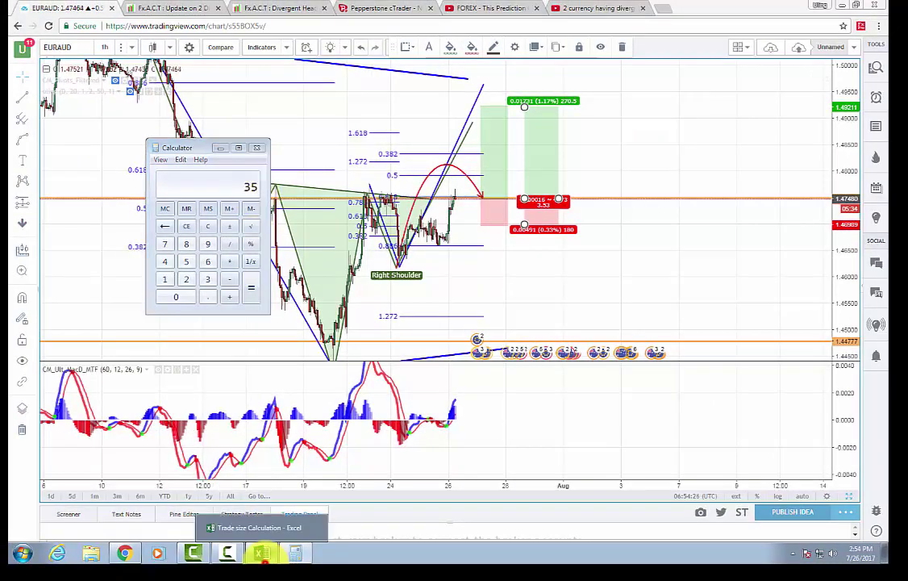
# Step: Switch to the Trade size Calculation workbook and examine the account capital progression from 200 through the 236 row
pyautogui.click(263, 553)
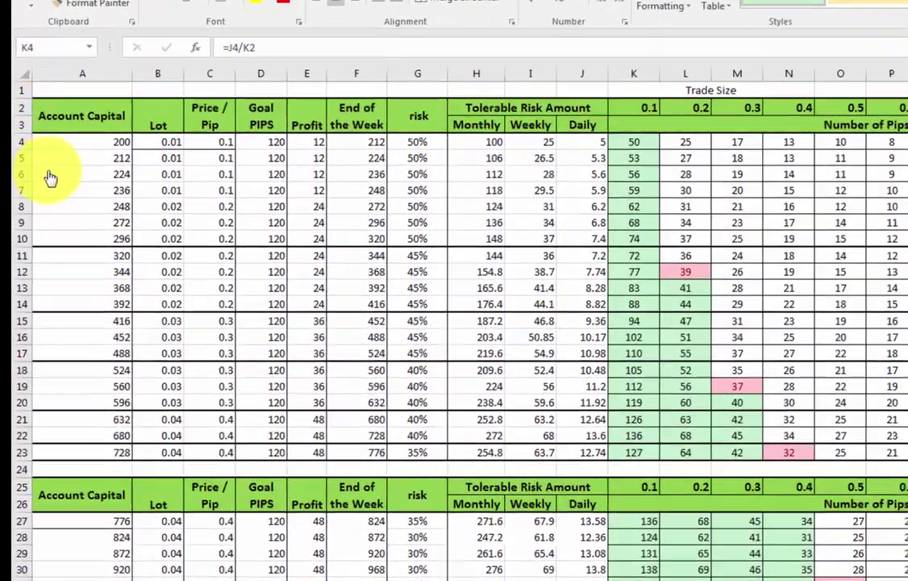
pyautogui.click(30, 147)
pyautogui.click(107, 162)
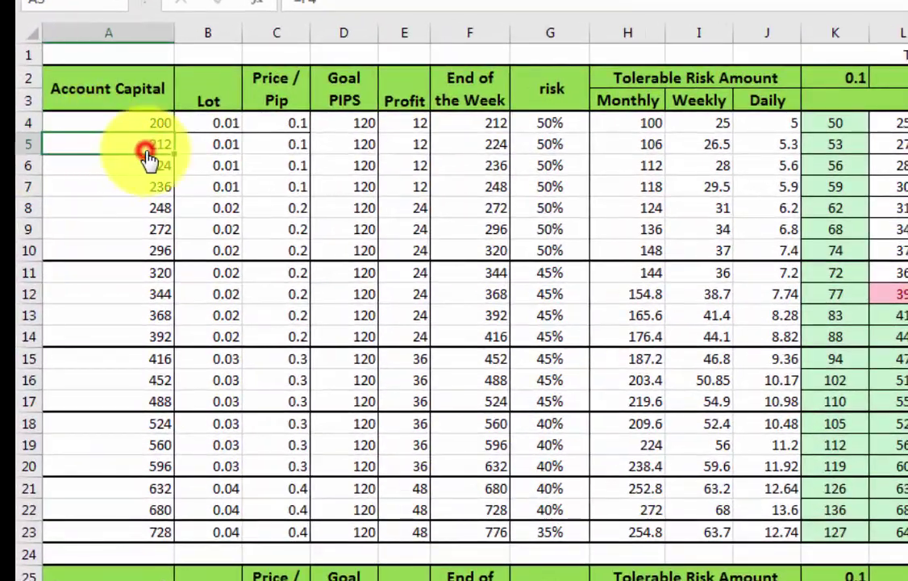
pyautogui.click(153, 123)
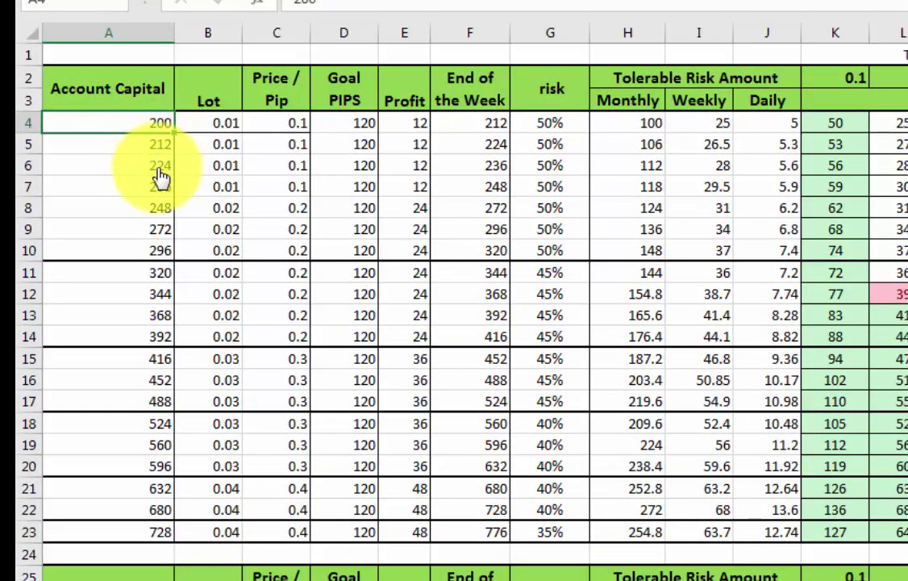
pyautogui.click(162, 192)
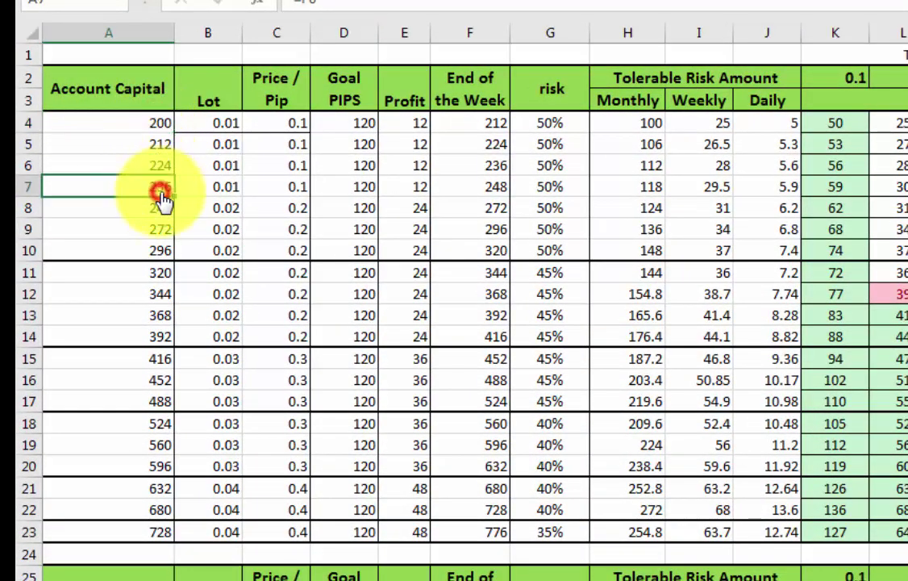
pyautogui.click(29, 187)
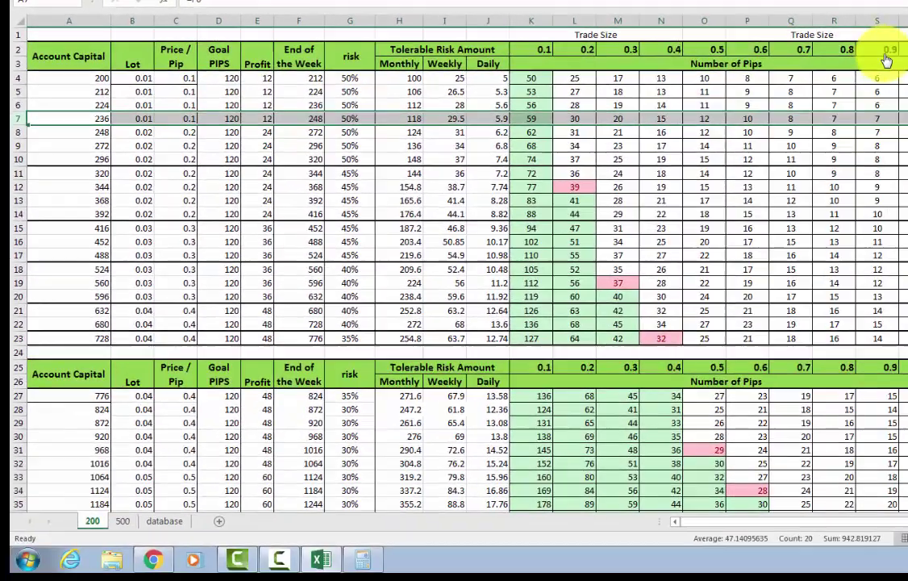
# Step: Examine the larger trade size columns, from 0.9 down to 0.7
pyautogui.click(884, 47)
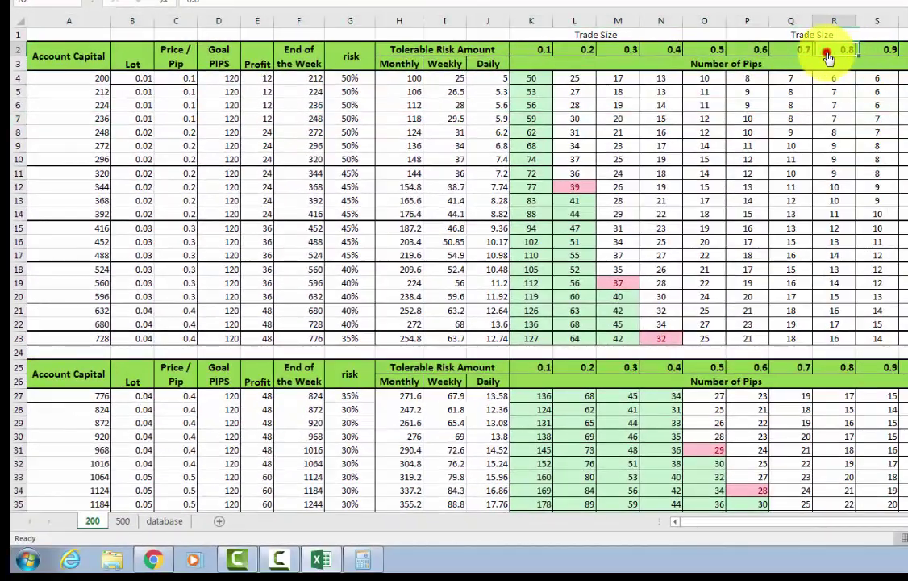
pyautogui.click(876, 53)
pyautogui.click(790, 60)
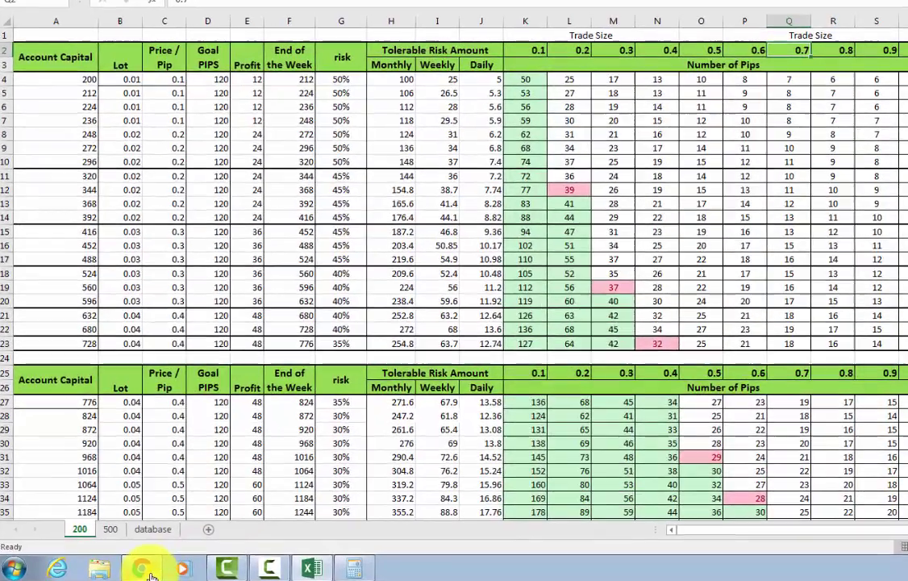
# Step: Recheck the number of pips allowed at trade size 0.1 against the 200 starting account capital
pyautogui.moveTo(153, 553)
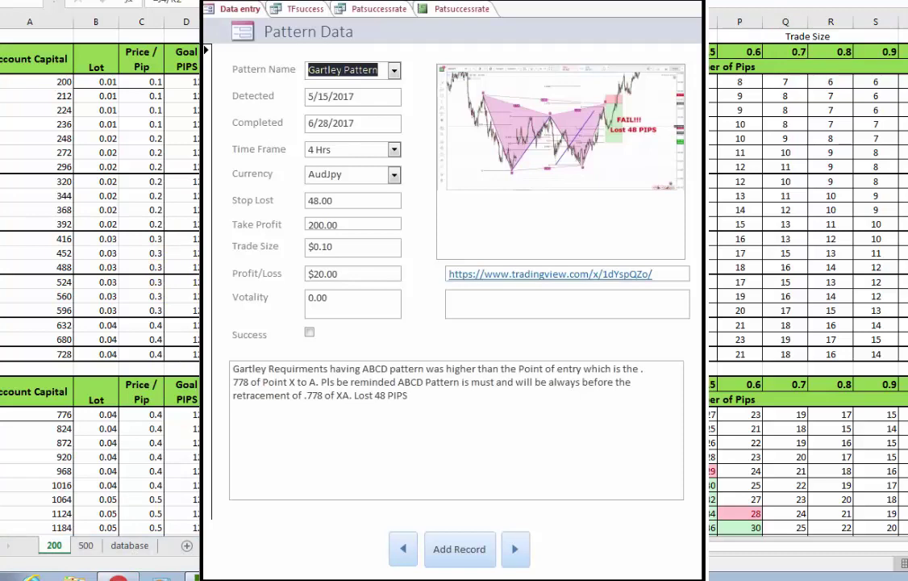
pyautogui.hotkey('alt', 'Tab')
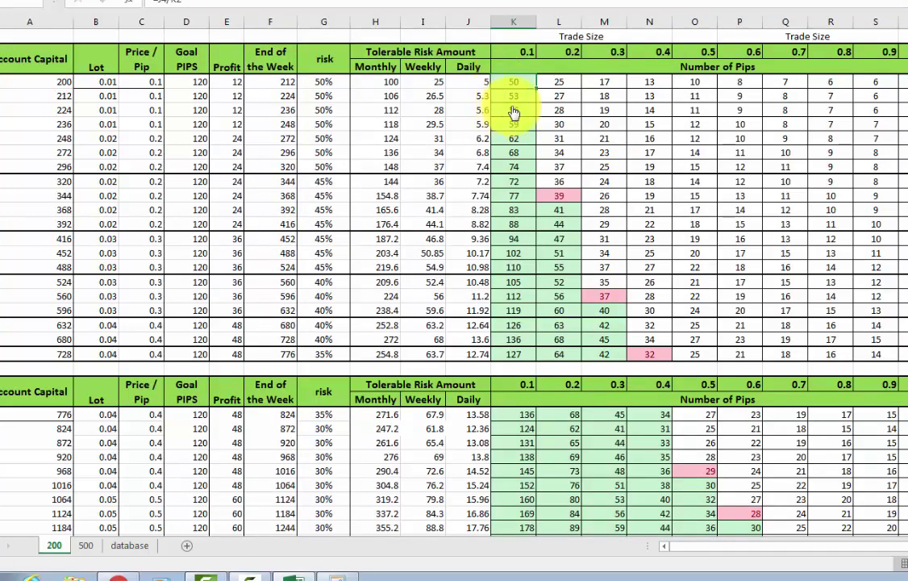
pyautogui.click(520, 81)
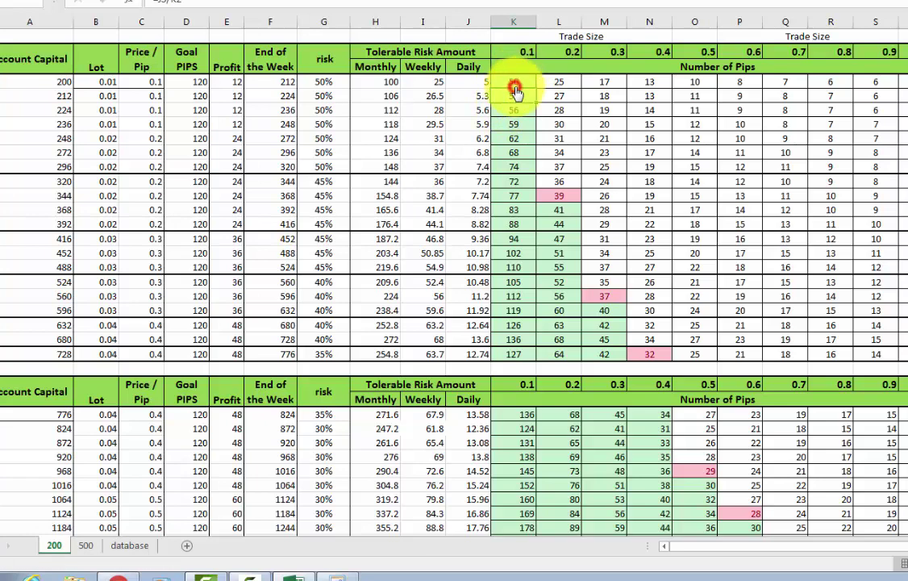
pyautogui.click(44, 86)
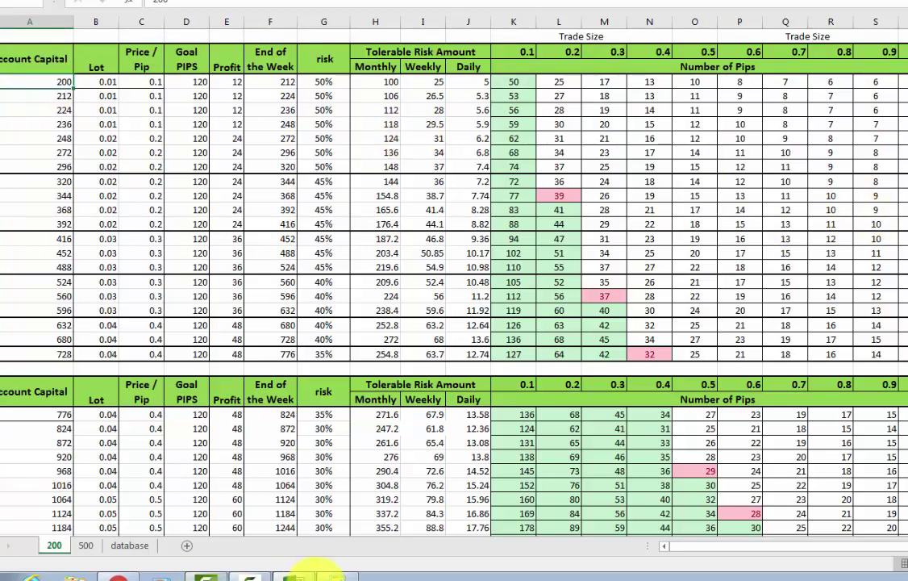
# Step: Switch back to the EURAUD chart in TradingView to review the two planned long positions
pyautogui.moveTo(314, 571)
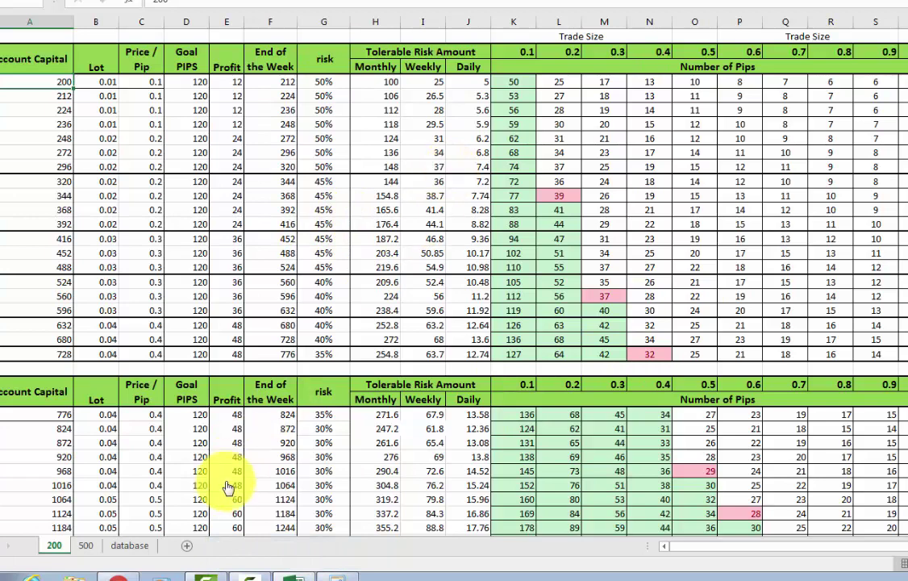
pyautogui.moveTo(117, 577)
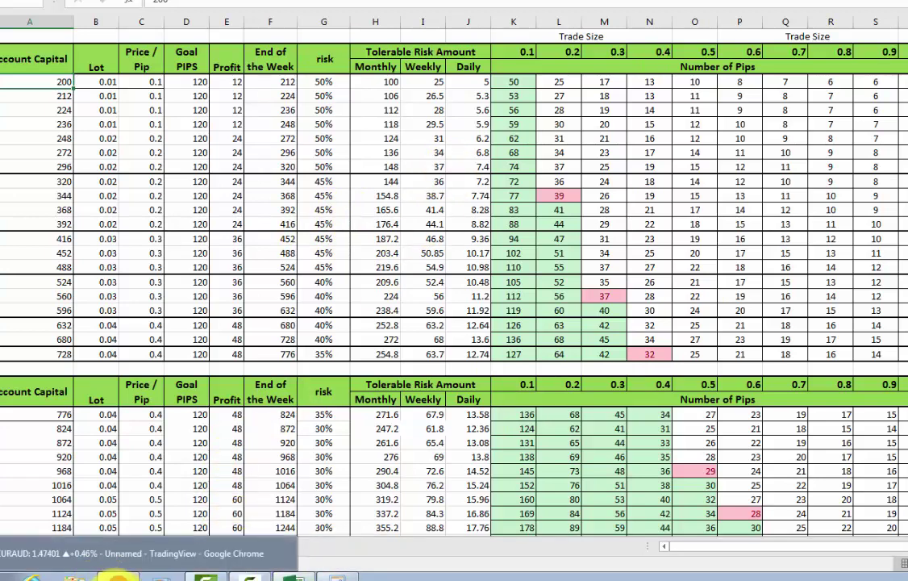
pyautogui.click(117, 578)
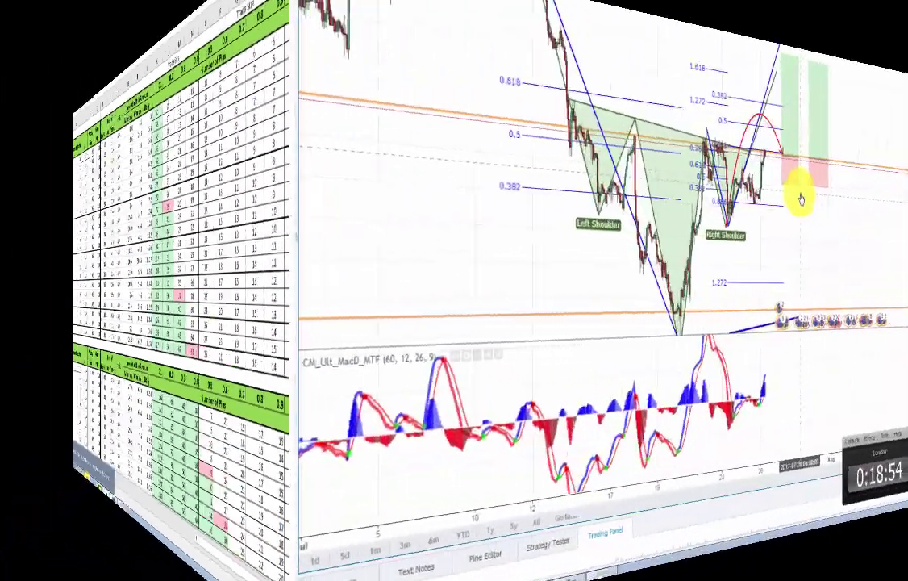